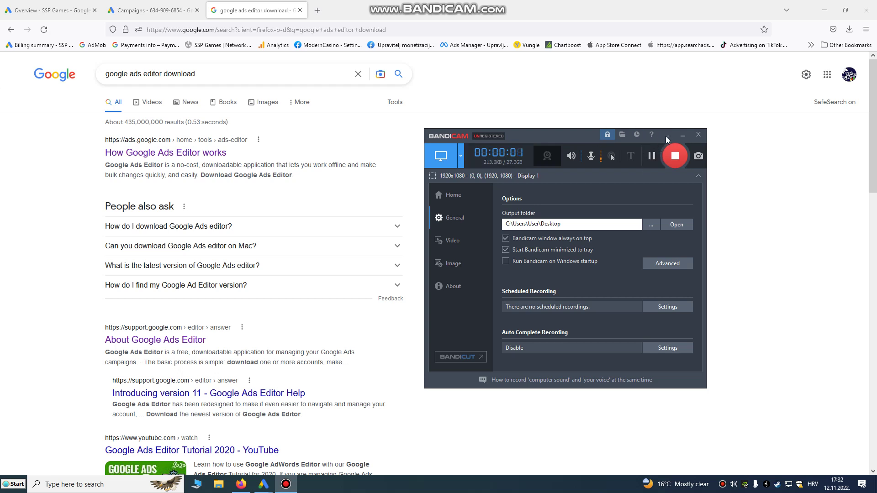
Re-run the Ads Editor search, open its overview page, and show the finished GoogleAdsEditorSetup downloads.
click(668, 136)
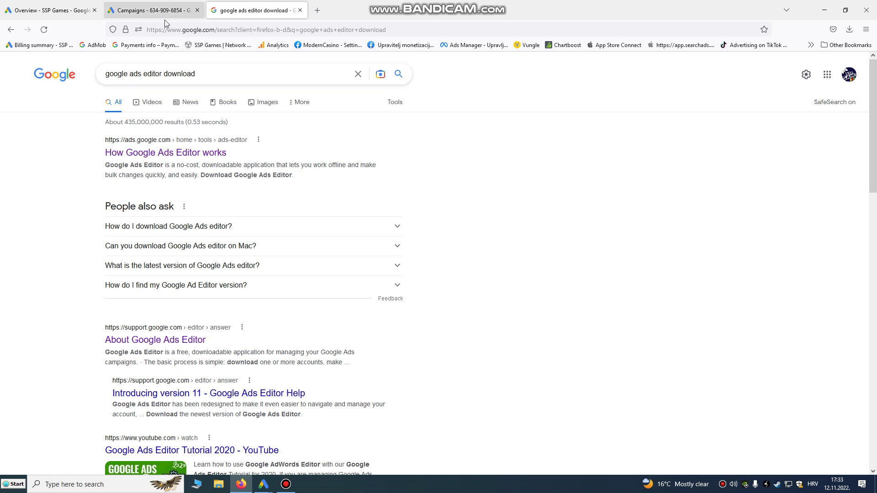
click(176, 75)
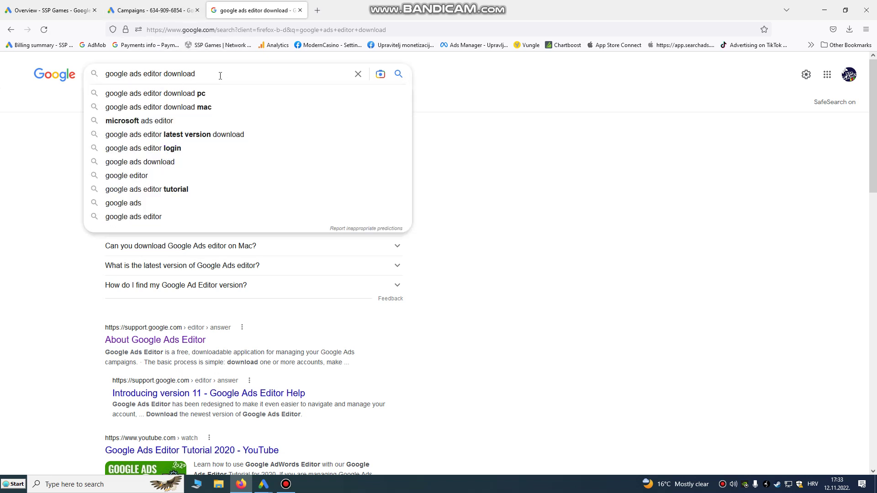
key(Return)
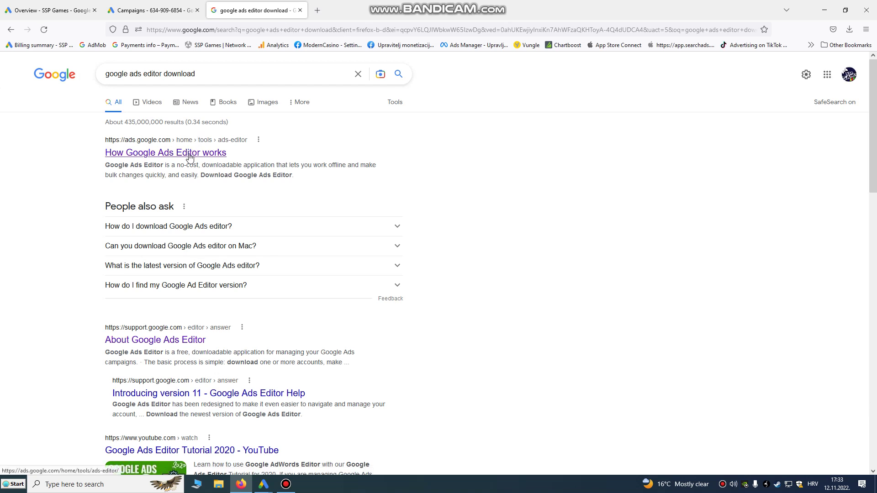
click(190, 155)
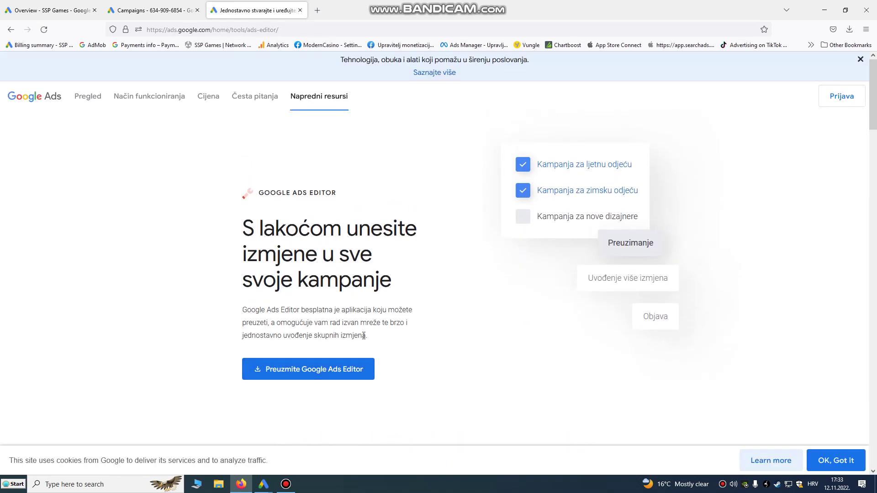
scroll(327, 351, down, 2)
click(849, 29)
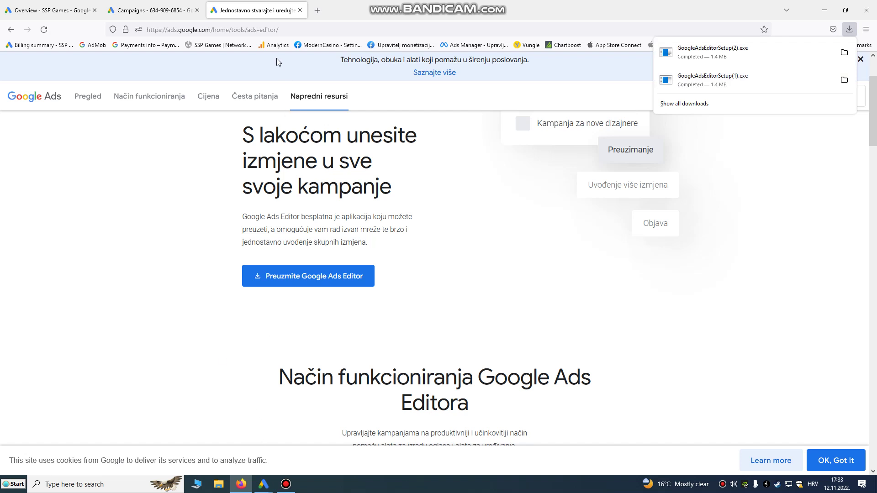
Close the Firefox downloads and tab, return to Google Ads Editor, and select SuperCasinoSlots.
click(299, 13)
click(300, 13)
mouse_move(258, 483)
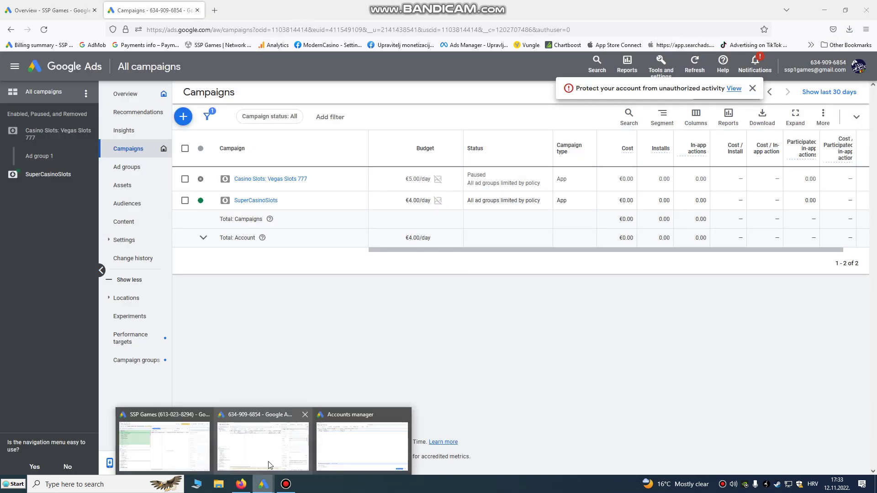
click(269, 462)
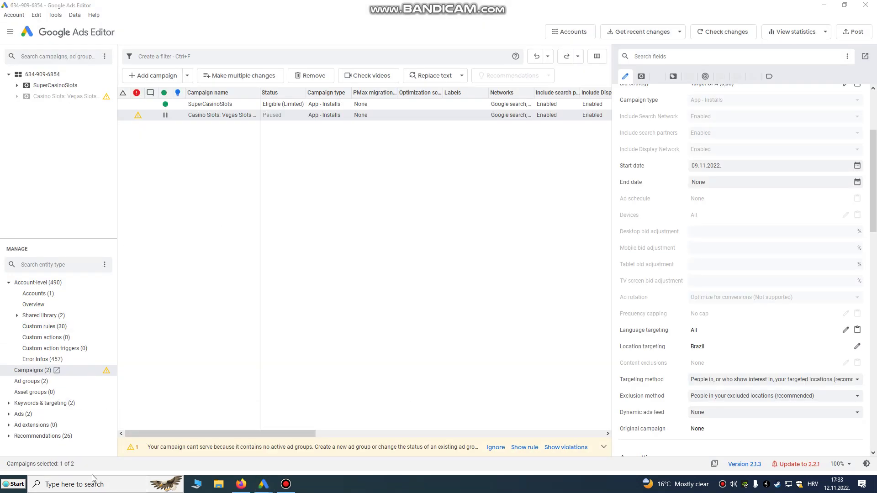
click(116, 480)
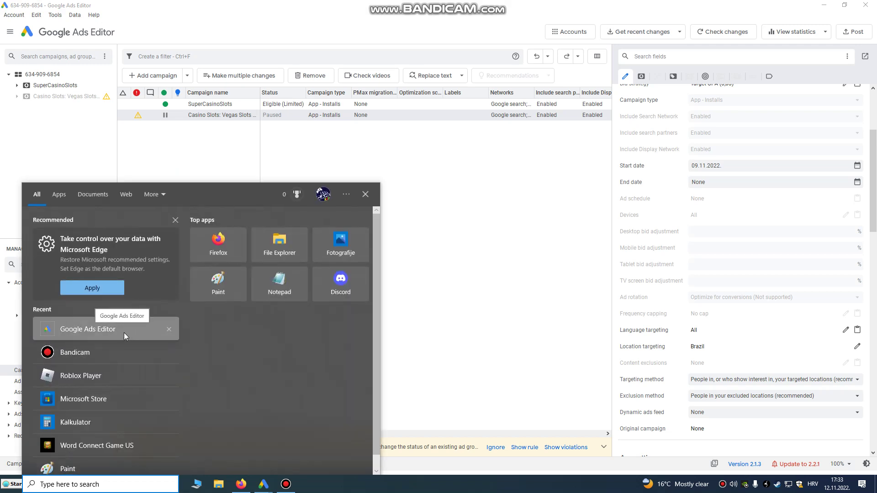
click(457, 286)
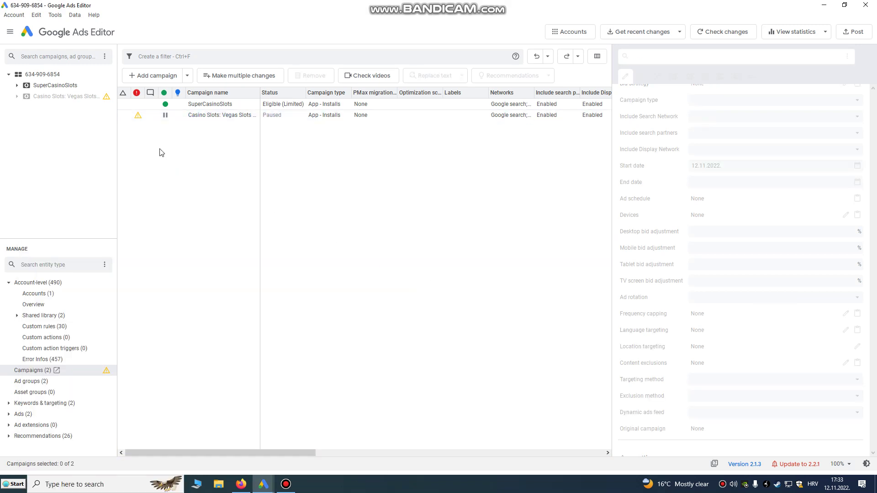
click(260, 434)
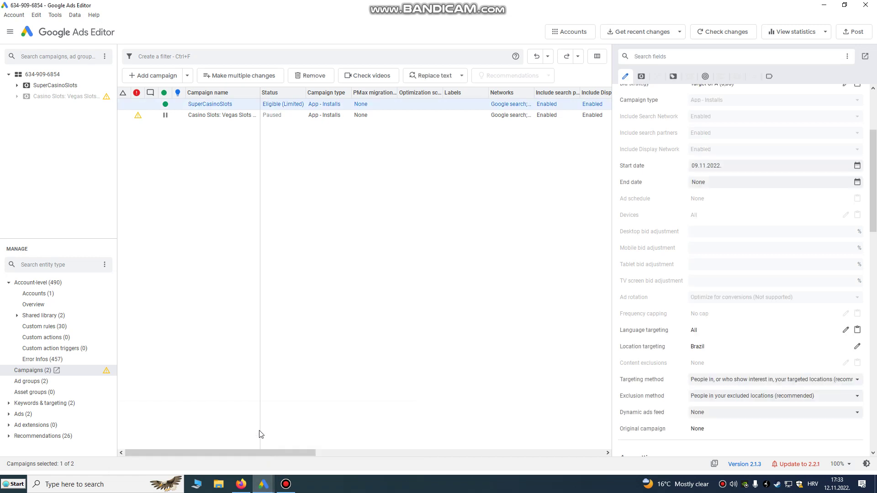
In the Accounts manager, untick both accounts, cancel adding a new account, and tick SSP Games.
click(364, 451)
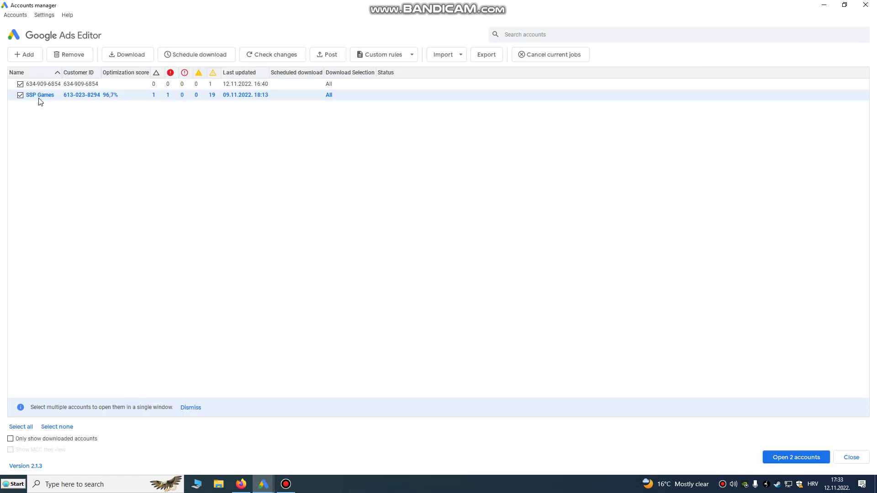
click(21, 95)
click(21, 85)
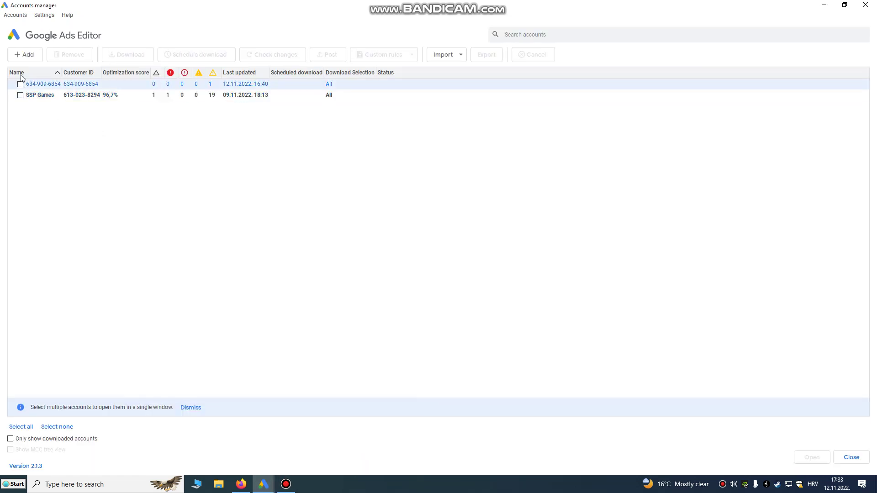
click(24, 54)
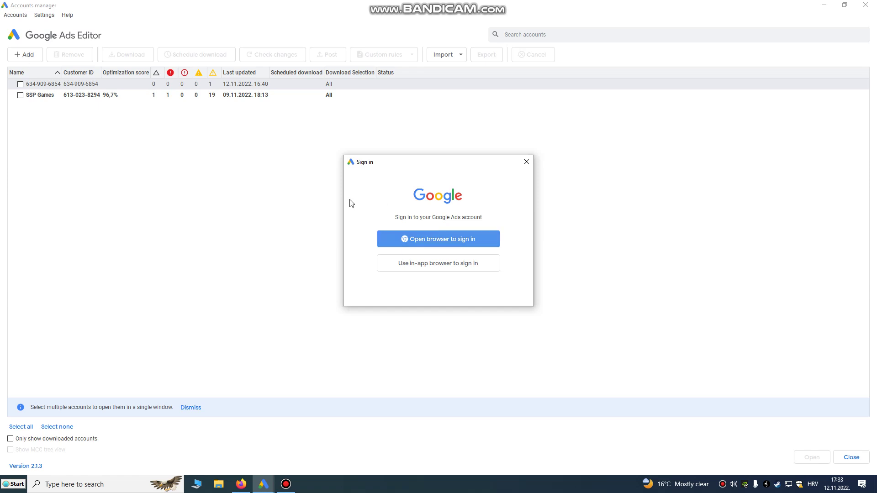
click(526, 162)
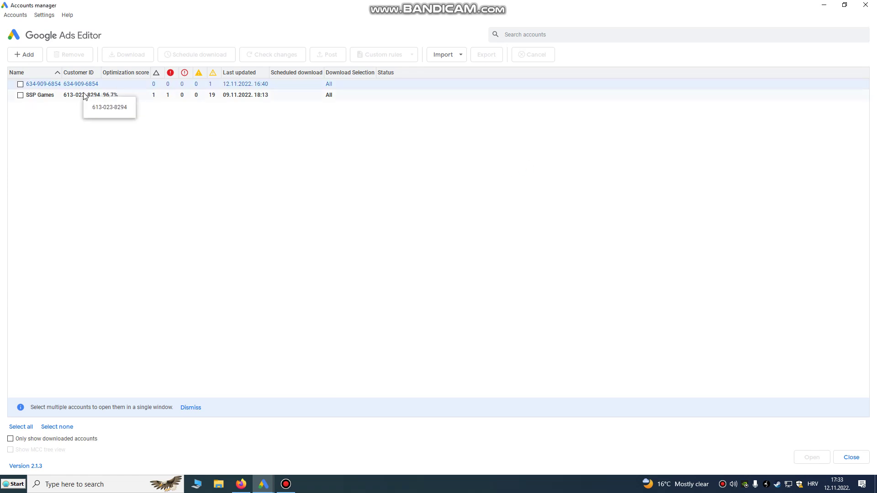
click(52, 96)
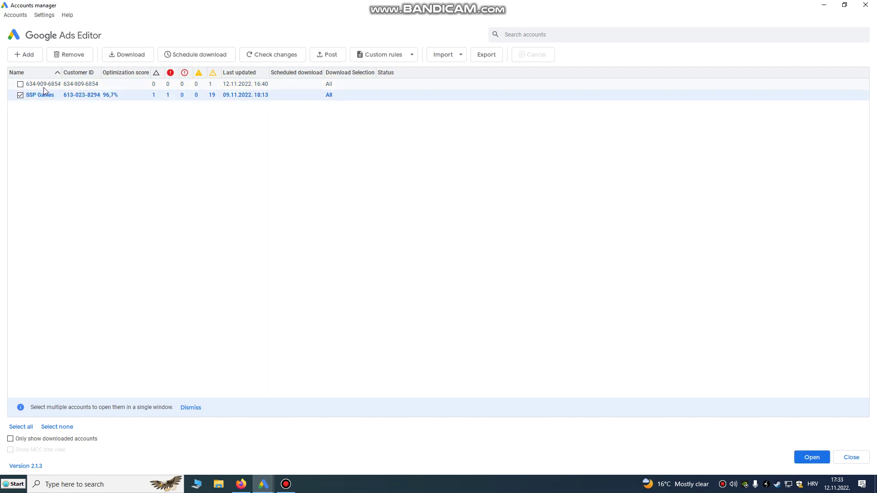
click(46, 97)
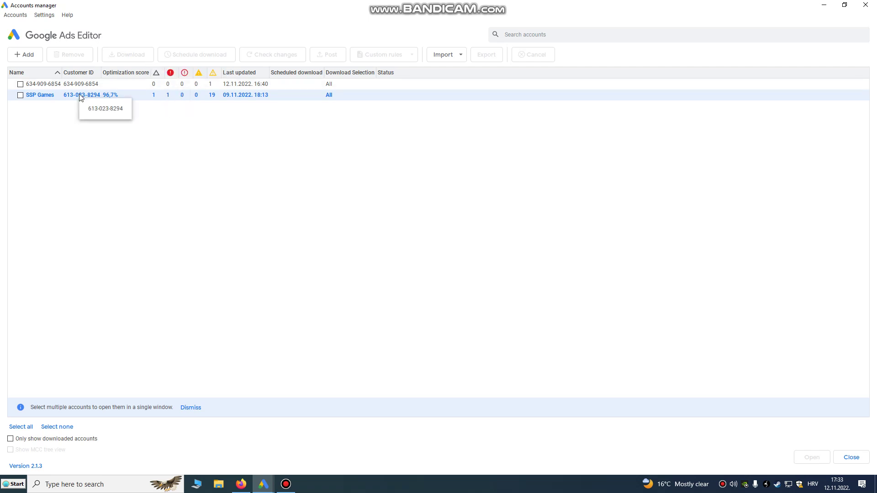
click(57, 97)
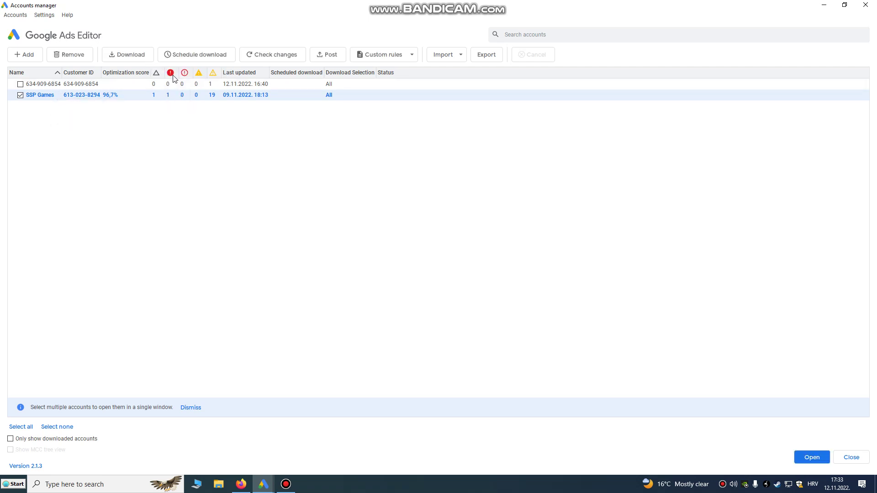
Tick both accounts and cancel downloading fresh data for them.
click(61, 85)
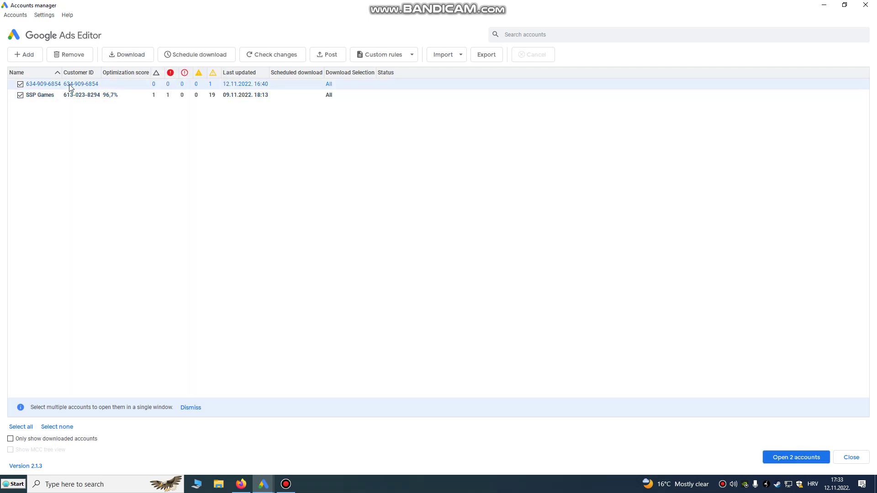
click(131, 57)
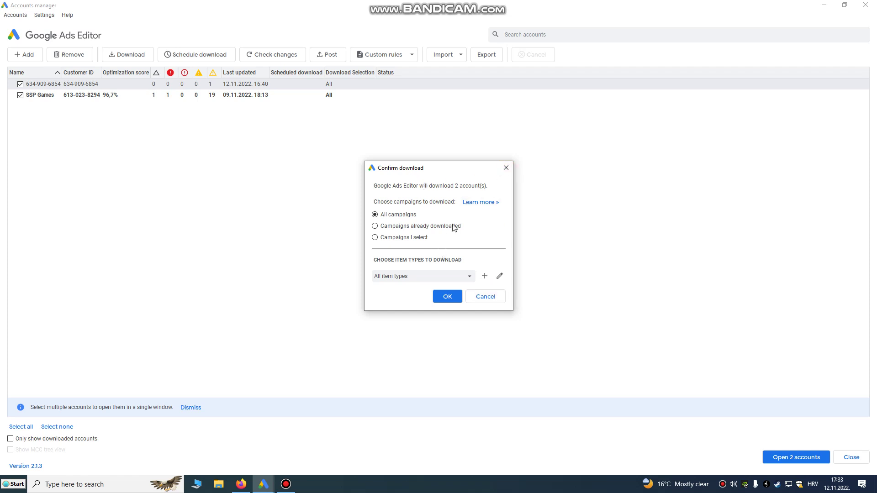
click(506, 168)
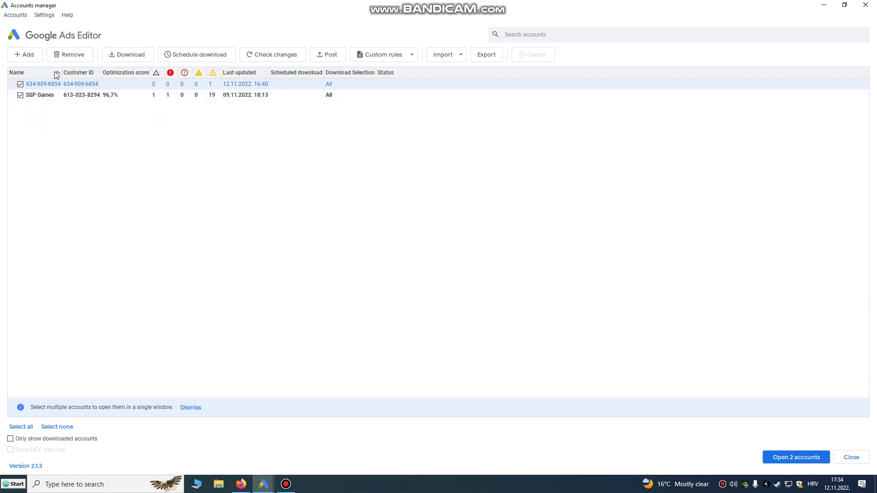
Open both ticked accounts, dismiss the already-open warning, and close the Accounts manager.
click(20, 84)
click(21, 95)
right_click(39, 96)
click(20, 95)
click(21, 84)
right_click(39, 96)
click(64, 112)
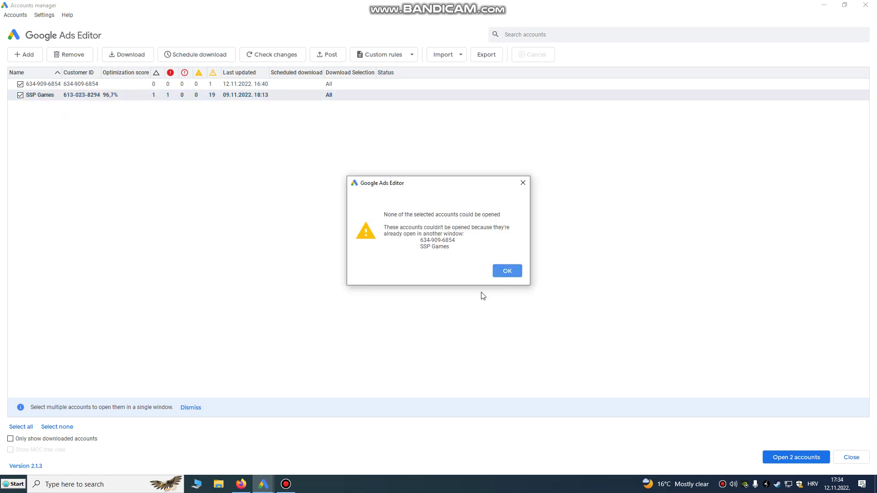
click(506, 271)
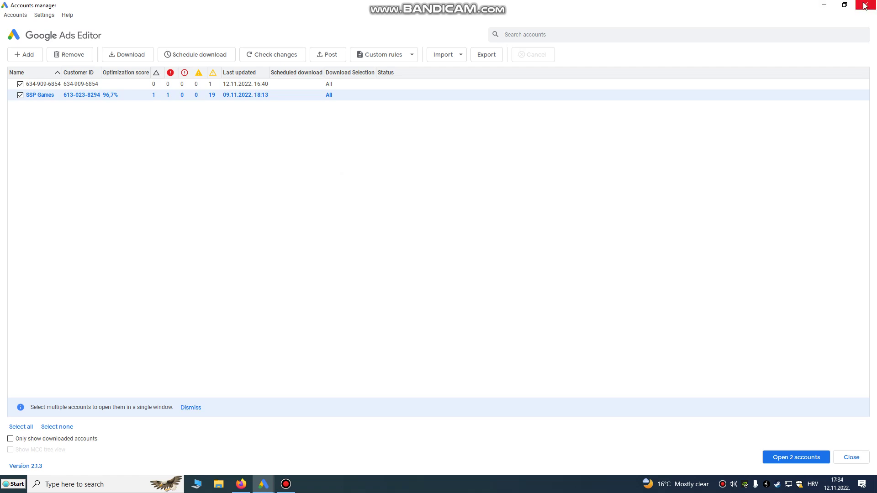
click(865, 5)
Shrink the target account's window, minimize the browser, and bring the SSP Games window forward.
click(204, 119)
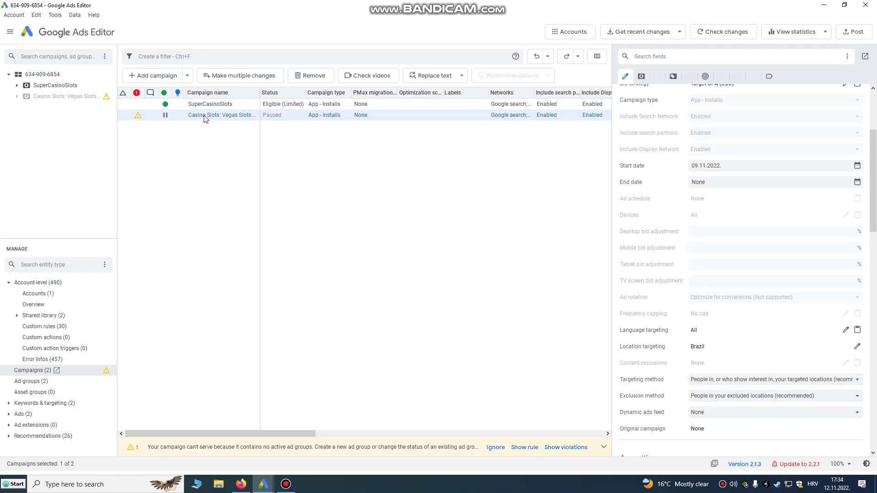
drag(537, 9, 215, 16)
click(824, 10)
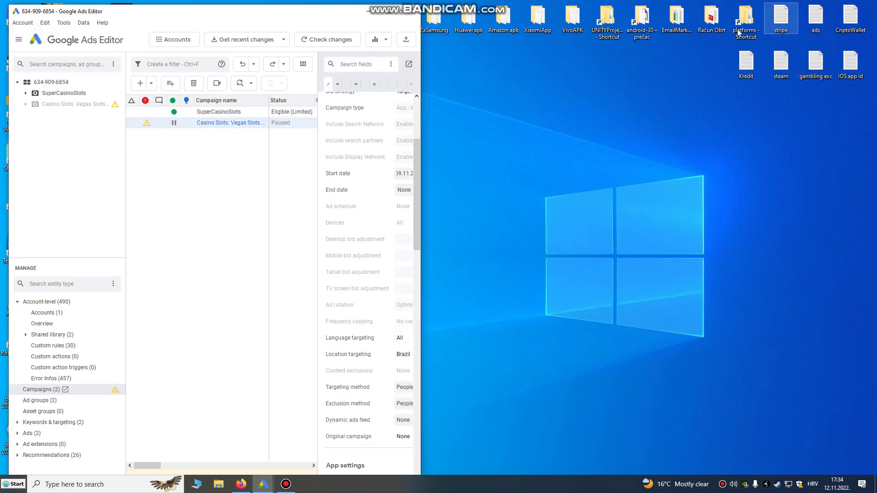
mouse_move(295, 15)
mouse_down()
mouse_move(311, 16)
mouse_move(283, 15)
mouse_up()
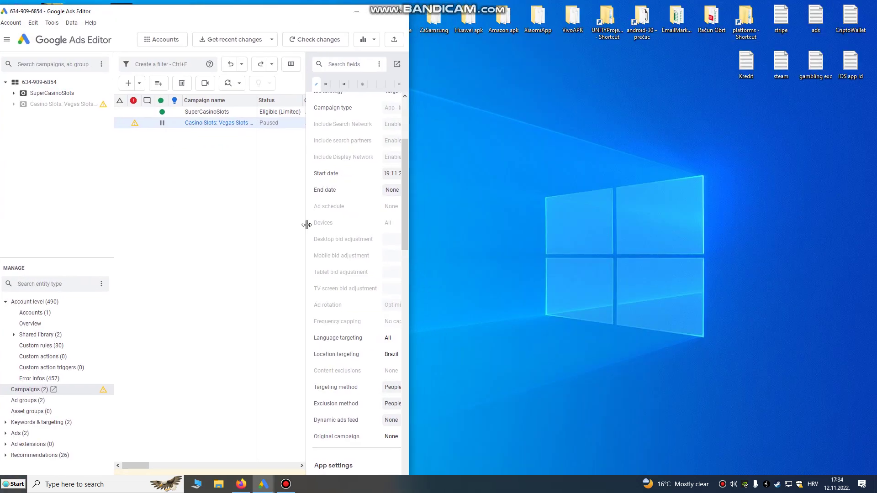
click(263, 483)
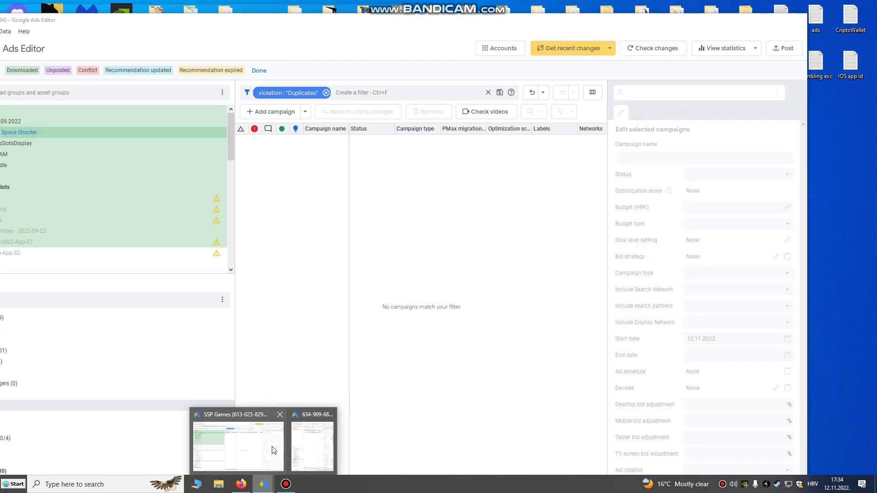
click(273, 450)
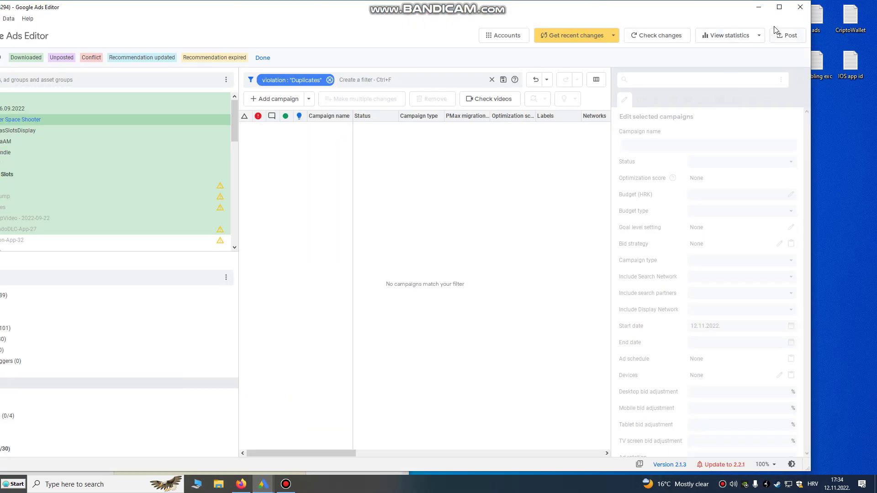
Move and narrow the SSP Games window onto the left side of the screen.
drag(581, 14, 781, 34)
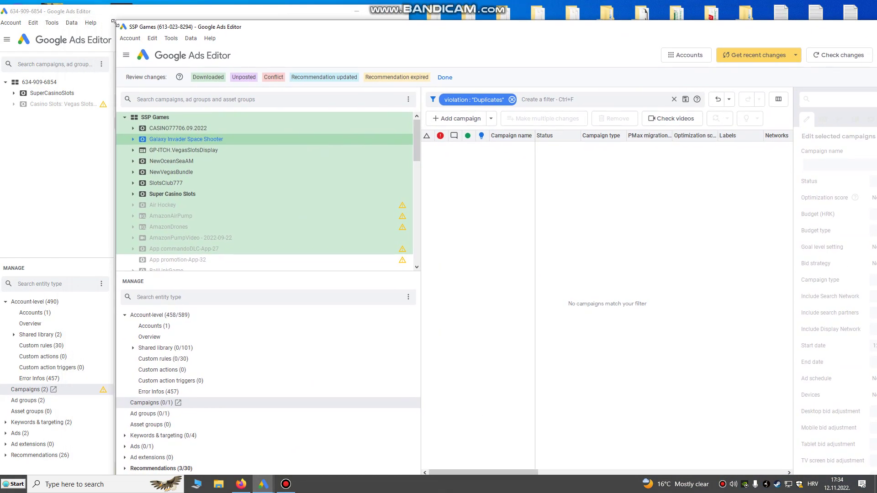
drag(115, 23, 408, 8)
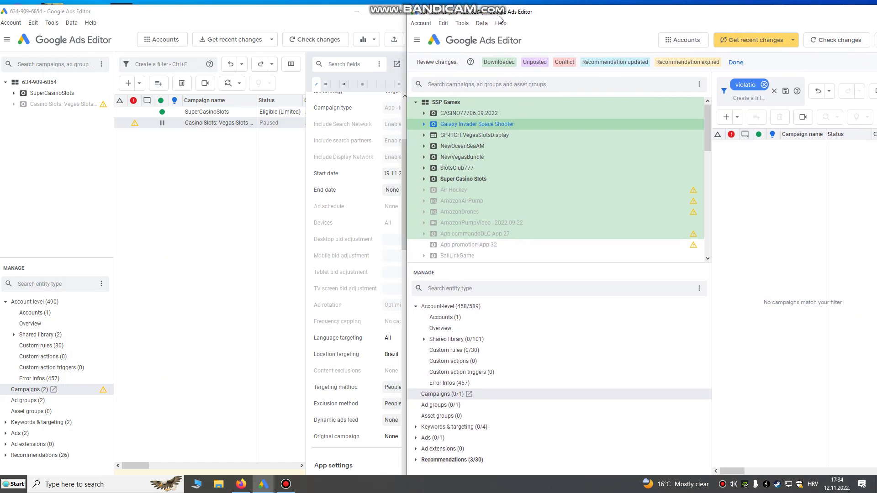
drag(330, 16, 680, 52)
drag(674, 17, 260, 12)
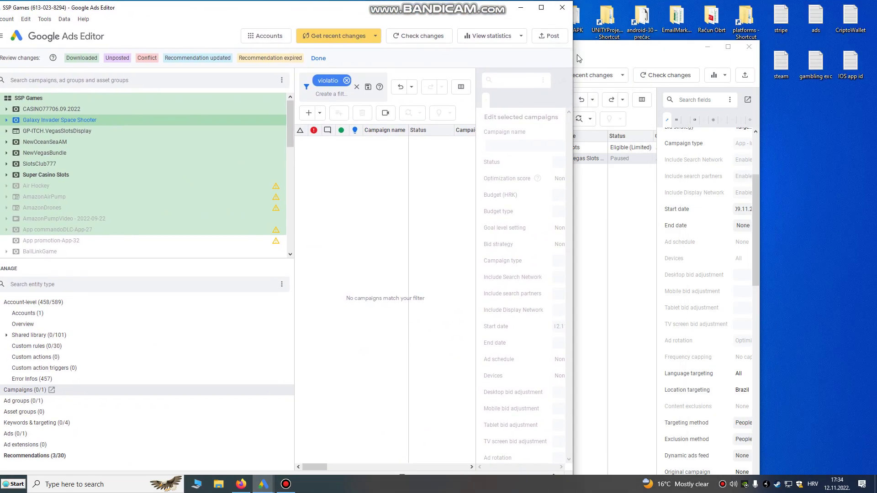
drag(573, 55, 421, 55)
Place the target account's window at the upper right, widened to the screen edge.
click(659, 46)
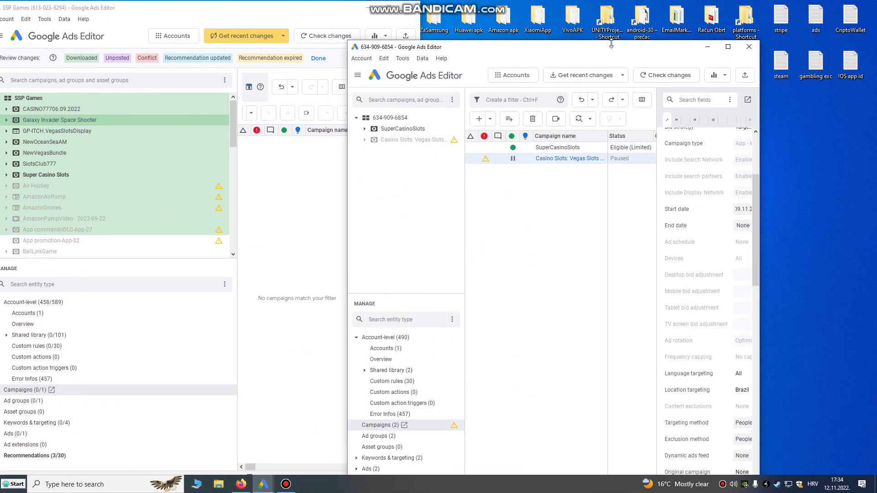
drag(613, 51, 687, 12)
drag(835, 112, 862, 112)
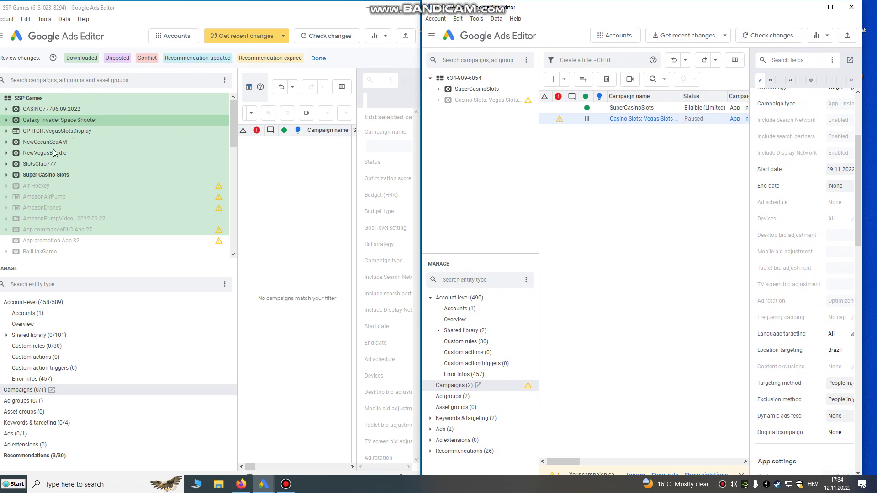
Browse the SSP Games campaigns and the target account's SuperCasinoSlots and paused Casino Slots campaigns.
click(37, 100)
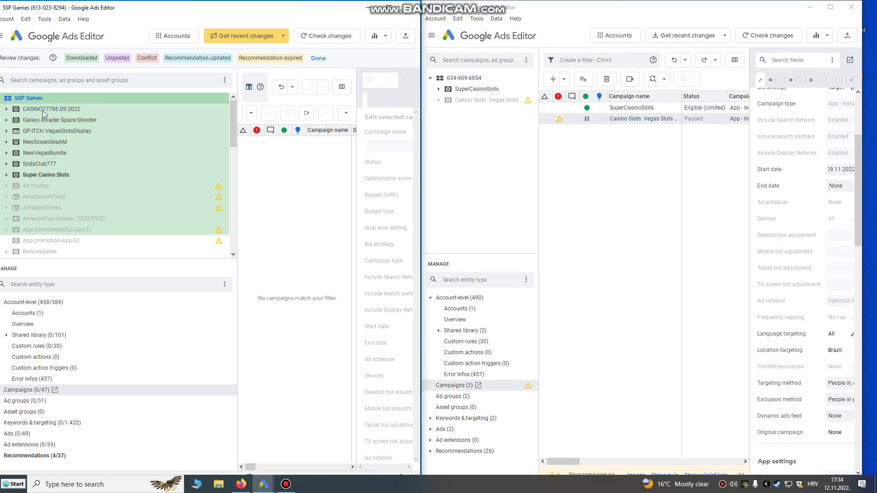
click(50, 131)
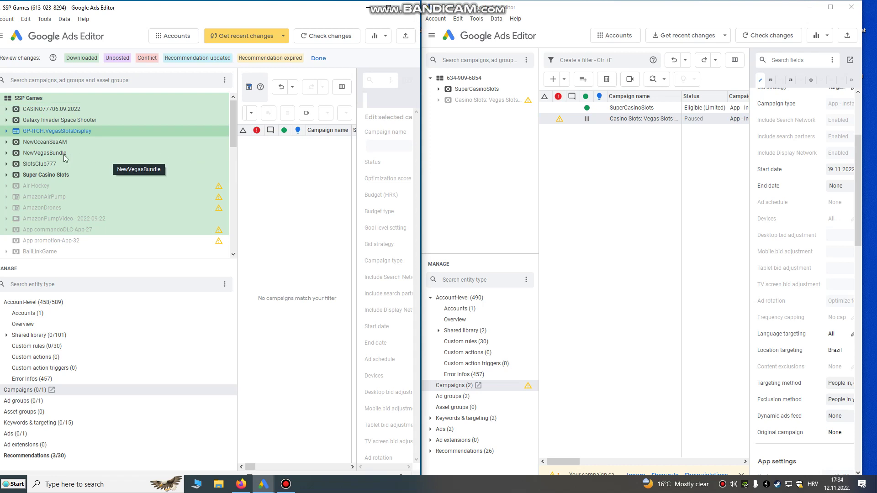
click(52, 142)
key(F2)
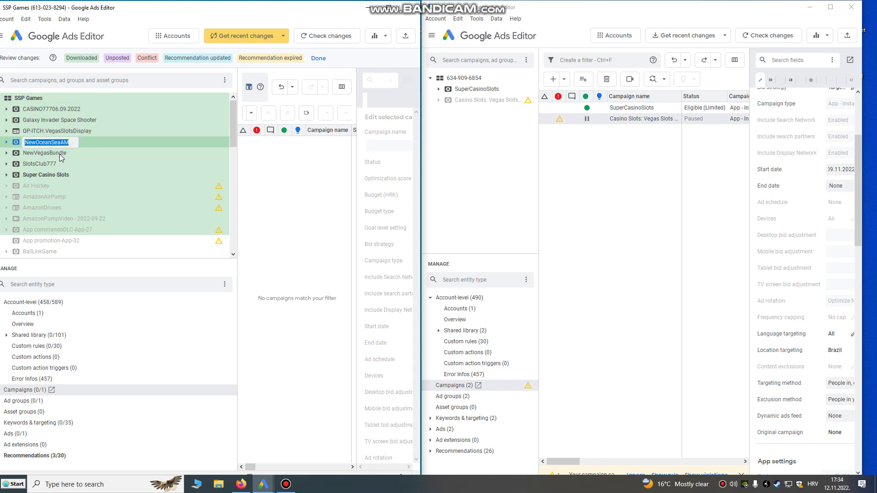
click(60, 153)
click(480, 90)
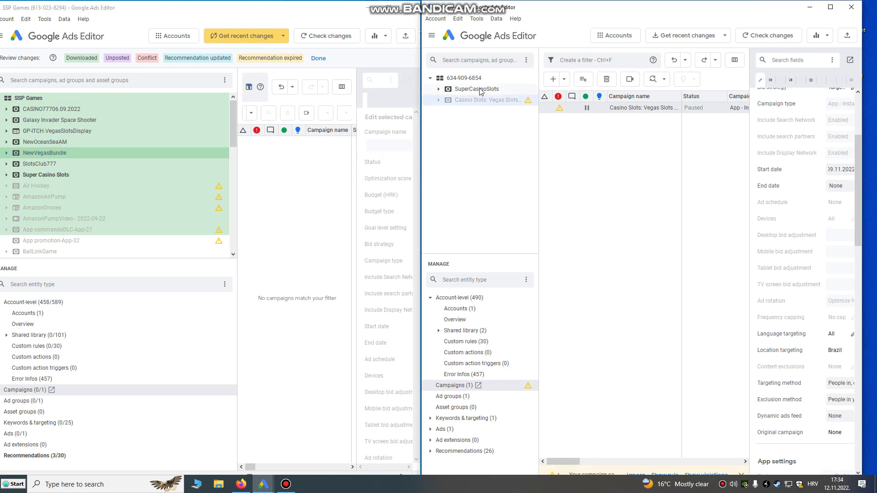
click(484, 100)
Select Galaxy Invader Space Shooter and CASINO77706.09.2022 together in the SSP Games tree.
click(39, 109)
scroll(88, 152, down, 3)
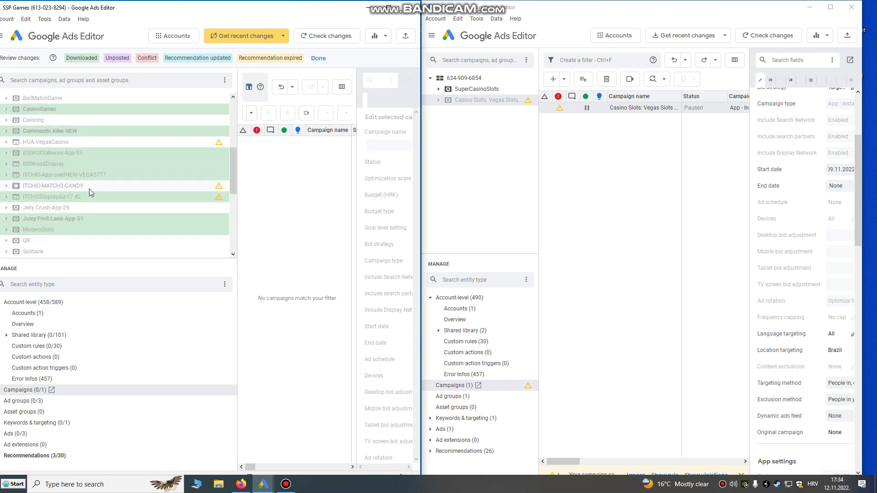
scroll(43, 131, up, 3)
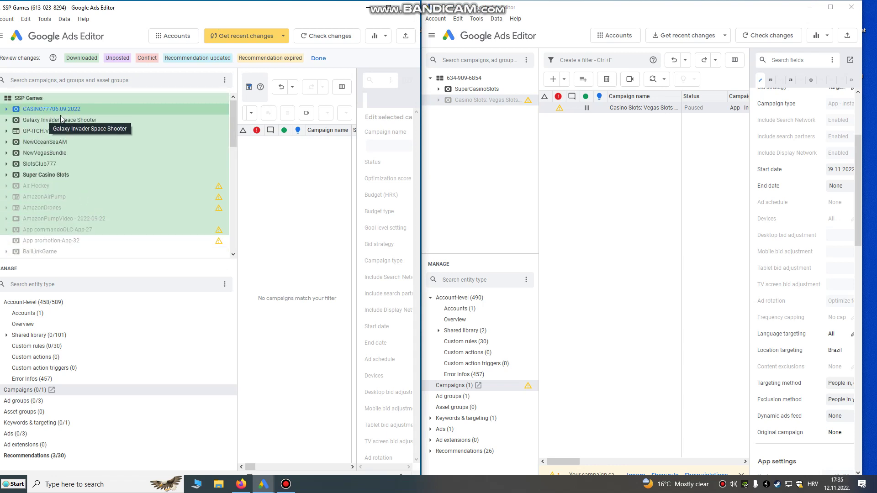
click(57, 121)
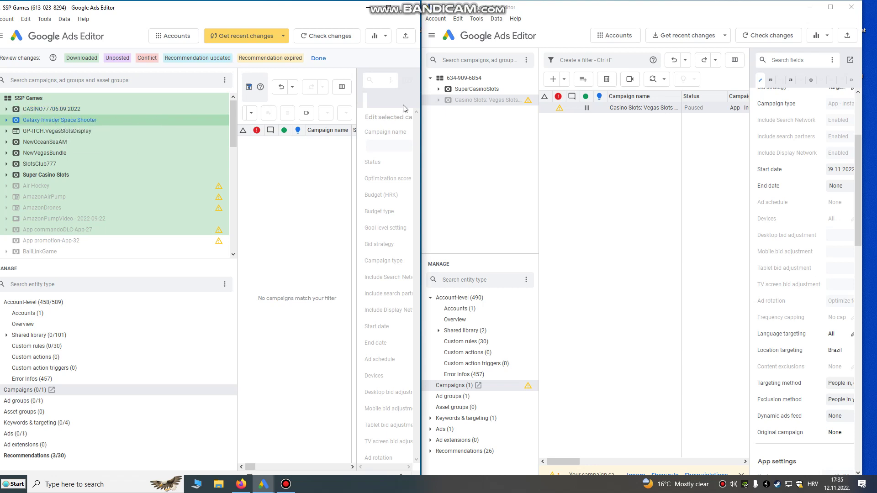
ctrl+click(50, 113)
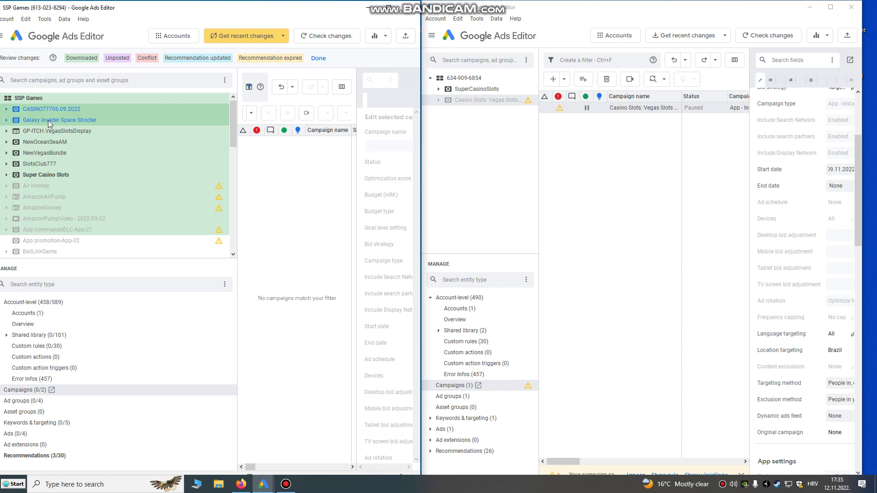
right_click(52, 120)
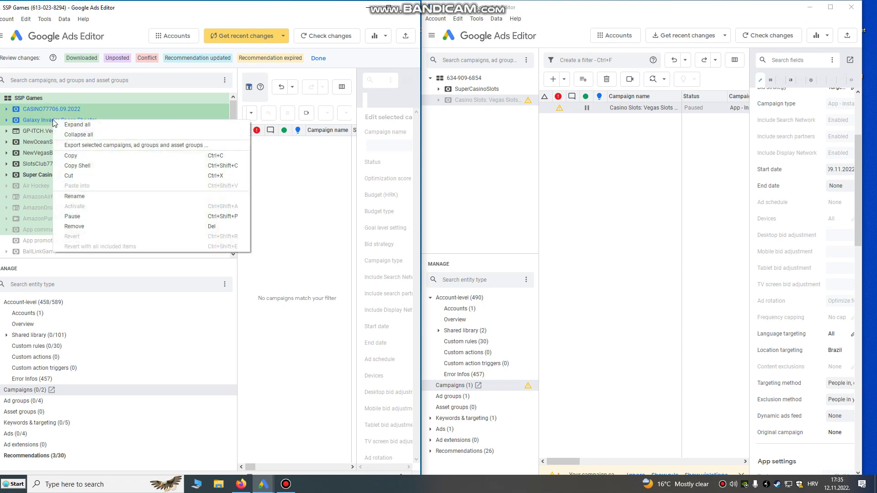
click(74, 158)
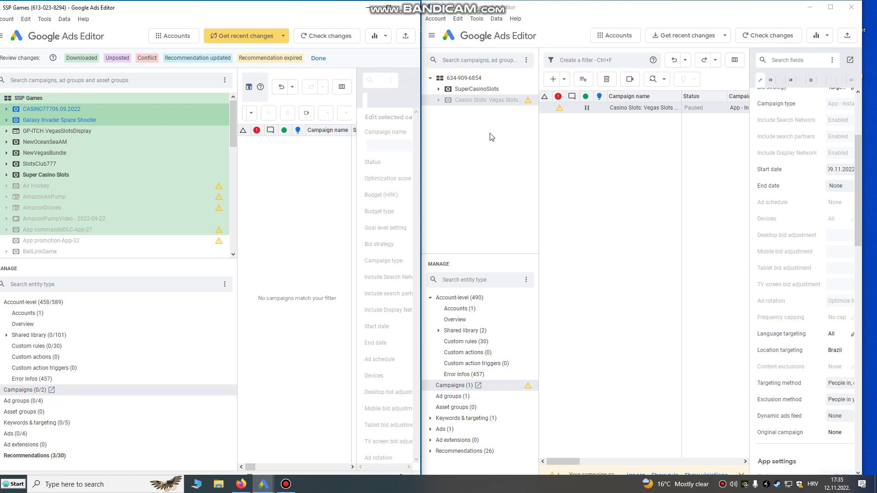
right_click(582, 152)
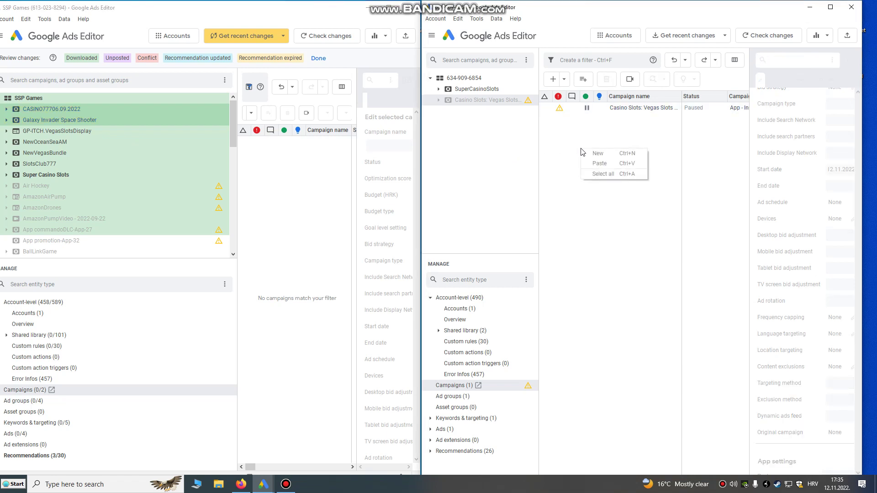
click(598, 163)
click(685, 301)
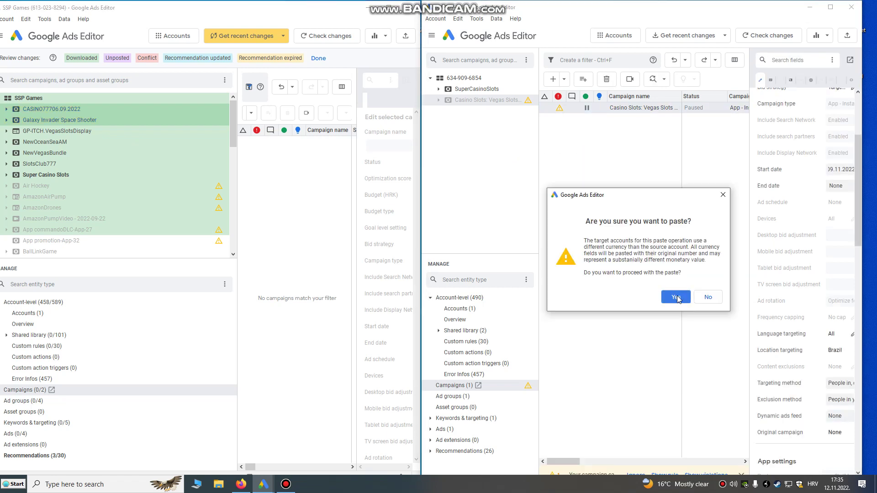
click(676, 297)
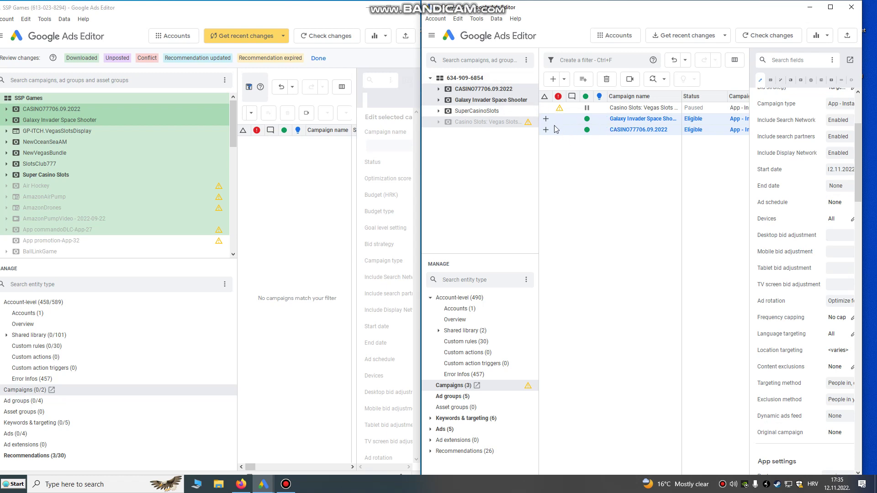
key(ctrl+z)
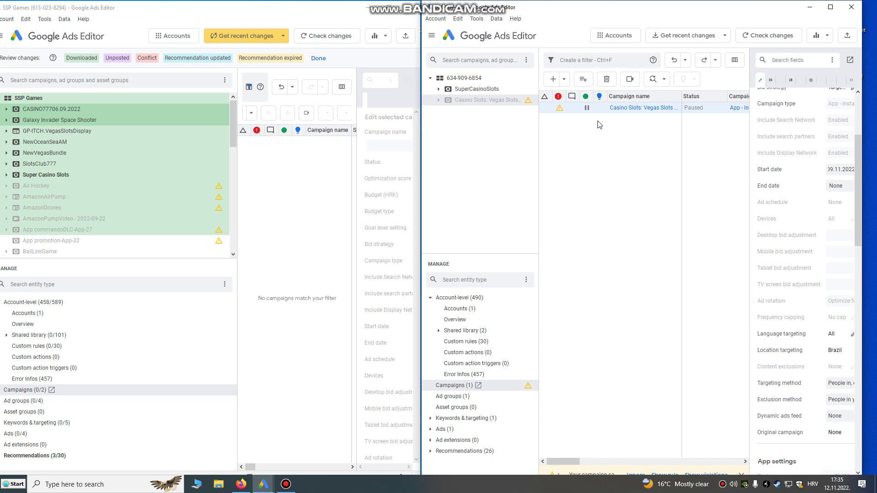
click(458, 19)
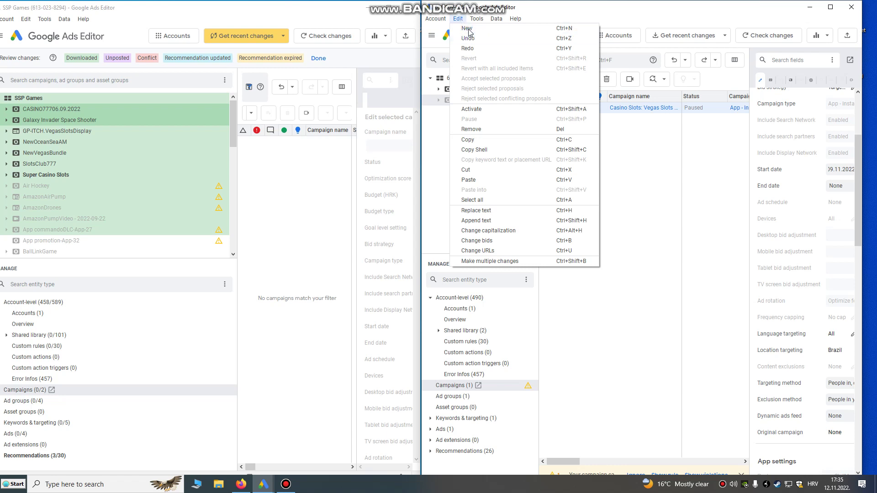
key(Right)
click(638, 178)
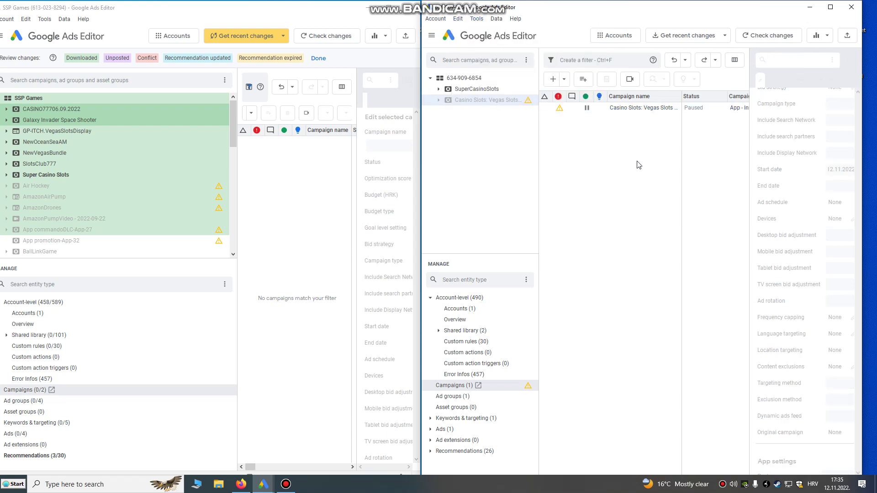
Cut CASINO77706.09.2022 from SSP Games and paste it into the target account, accepting the currency warning.
click(20, 111)
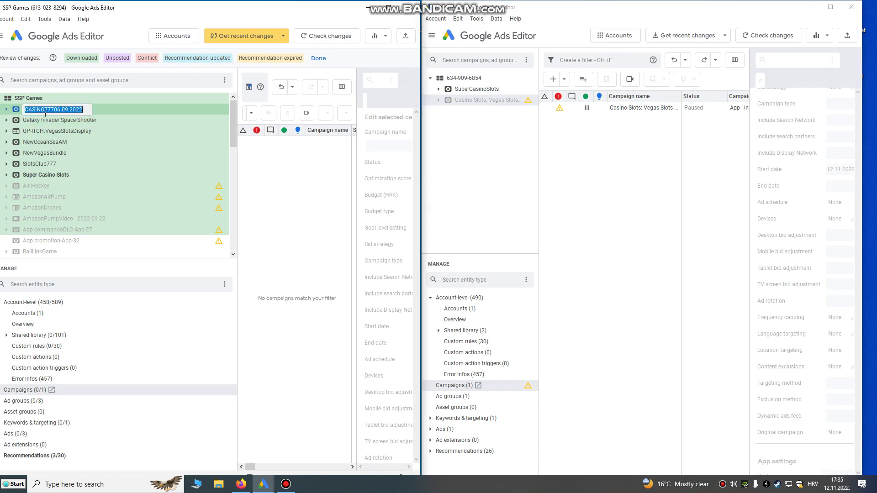
right_click(21, 111)
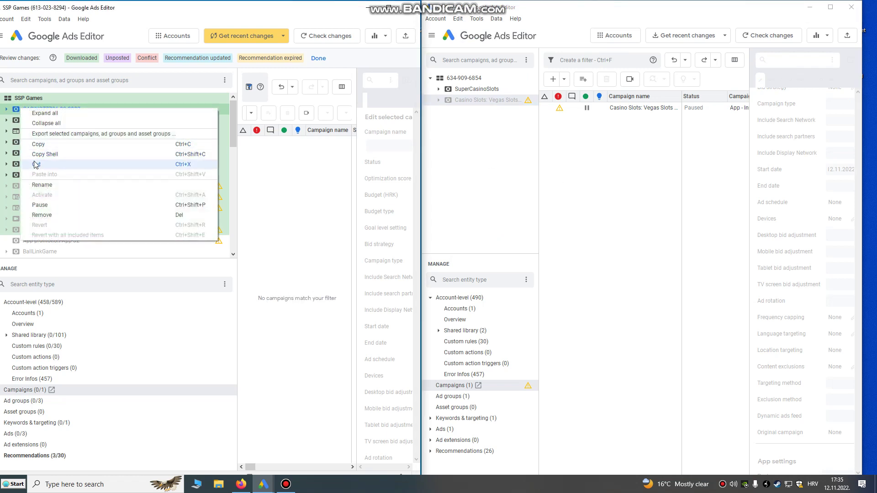
key(Escape)
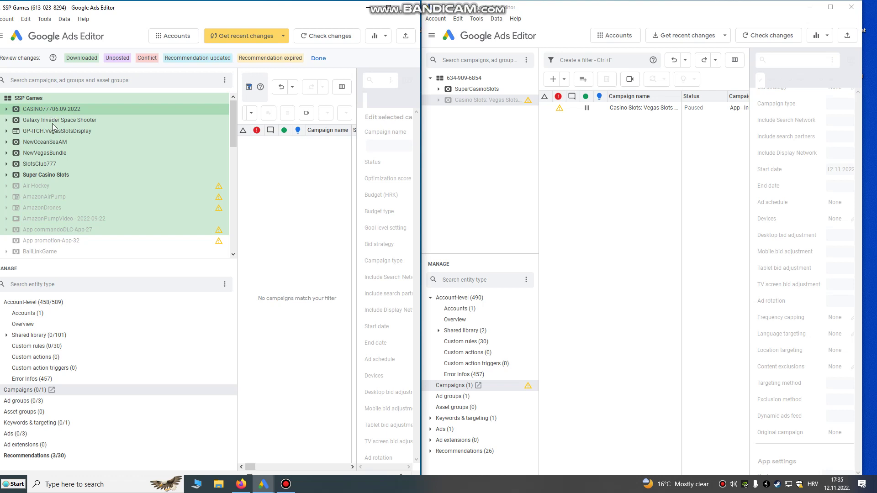
right_click(42, 110)
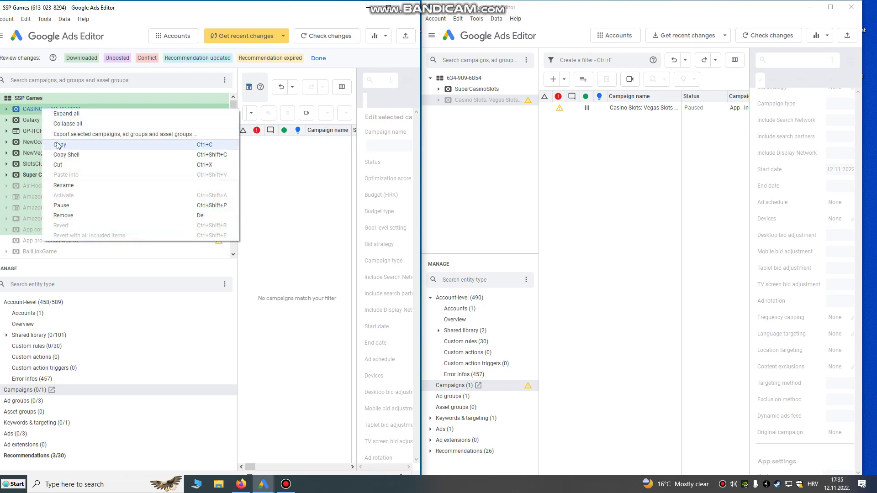
click(58, 165)
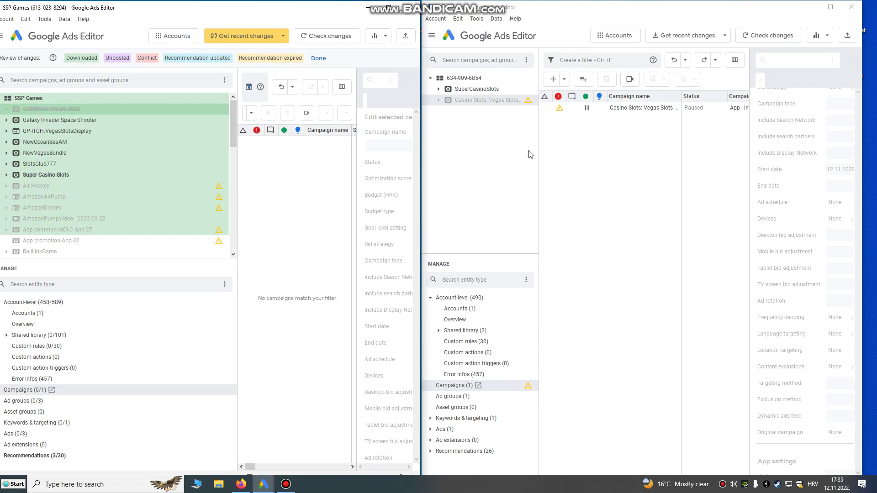
right_click(604, 146)
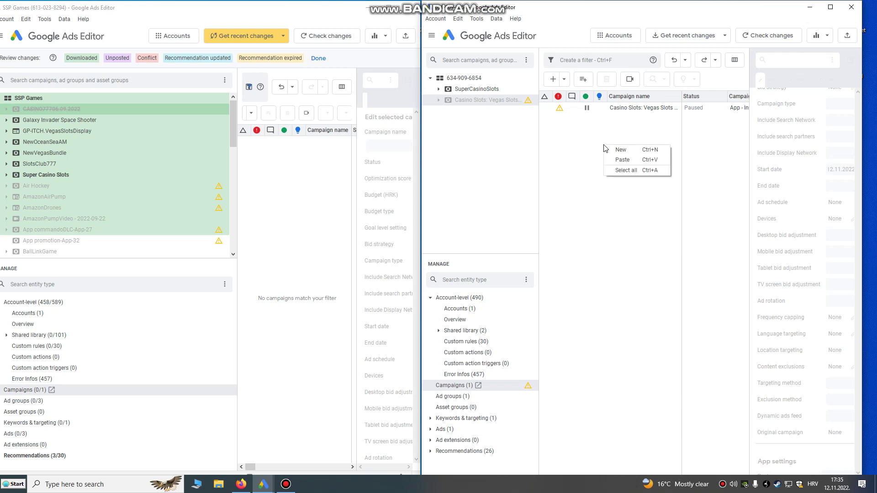
click(622, 160)
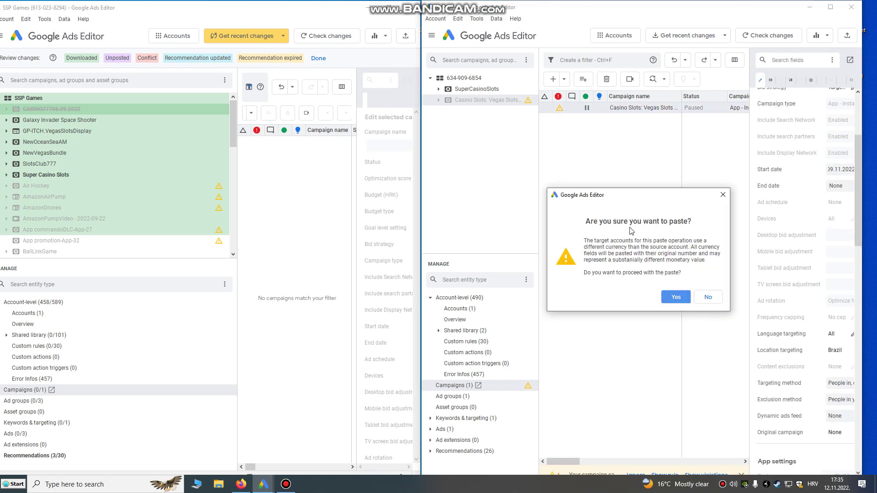
click(675, 297)
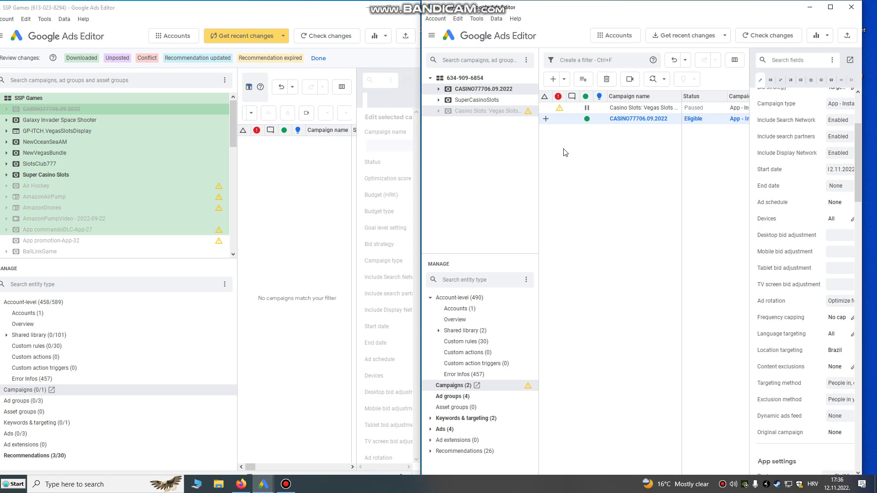
Copy Galaxy Invader Space Shooter and paste it into the target account, confirming with Yes.
click(54, 121)
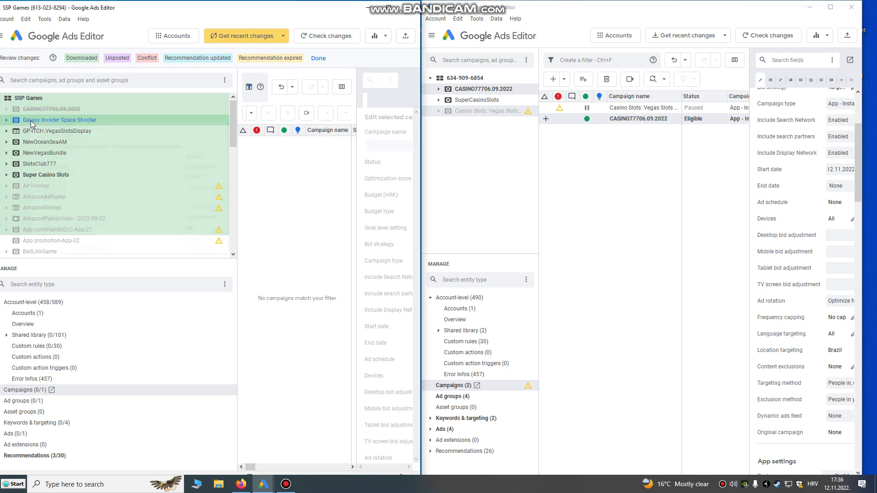
right_click(31, 121)
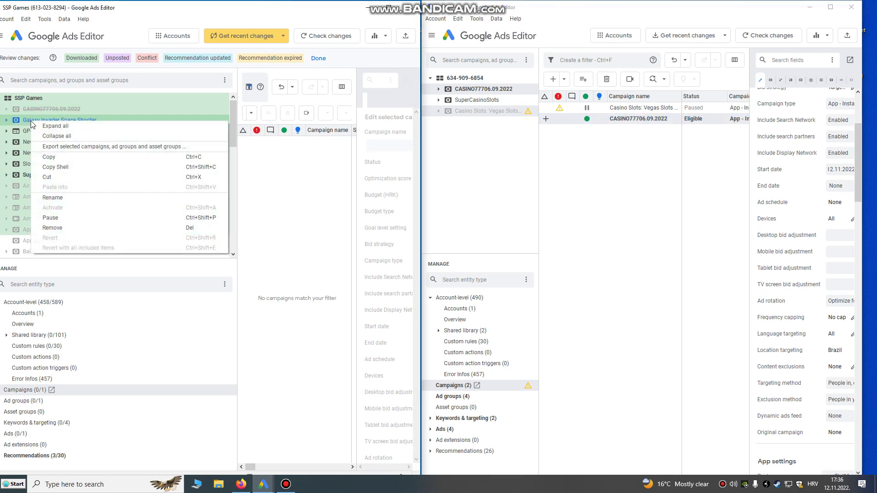
click(49, 159)
right_click(579, 155)
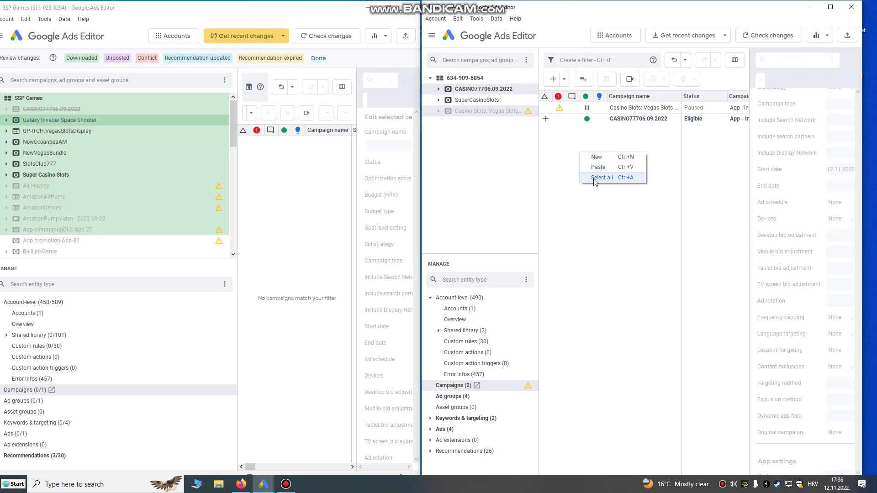
click(596, 178)
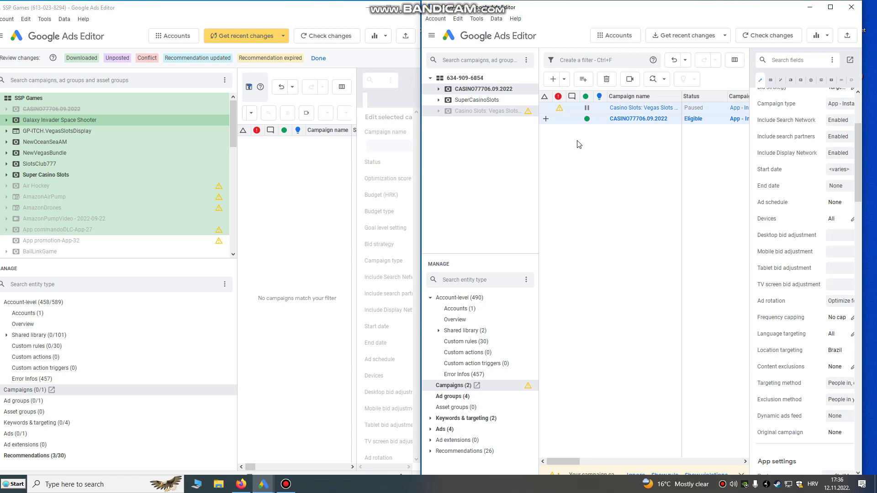
click(35, 121)
right_click(608, 159)
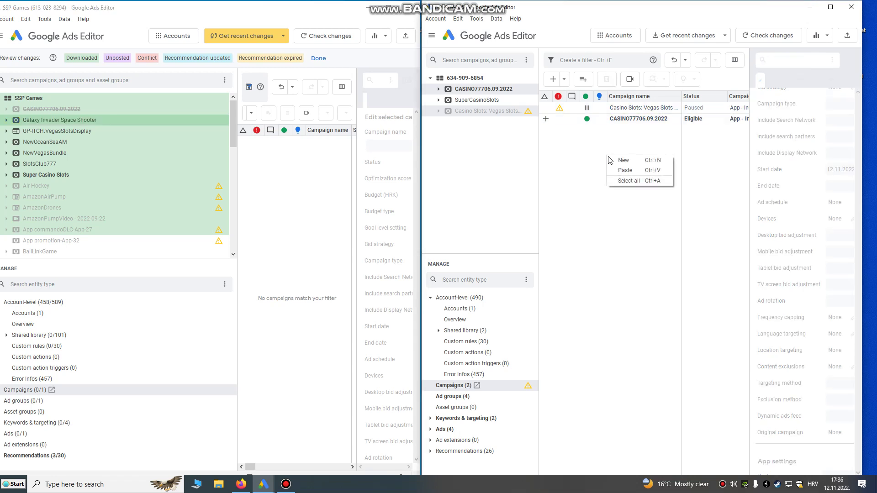
click(624, 170)
click(676, 297)
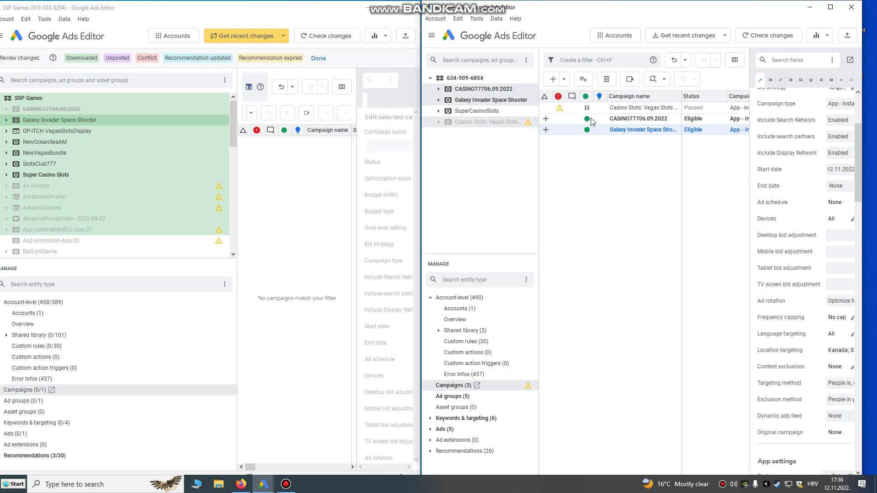
Check Galaxy Invader Space Shooter's status options and actions in SSP Games, leaving it unchanged.
click(49, 122)
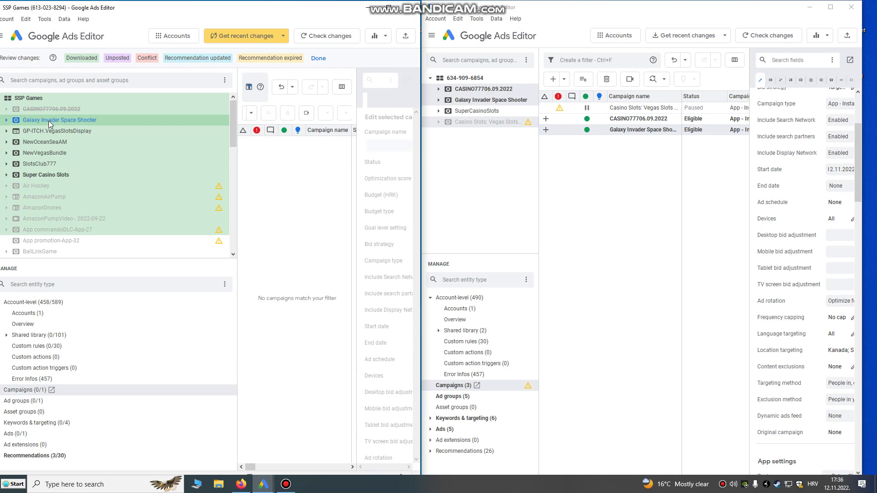
click(283, 134)
click(269, 168)
right_click(49, 120)
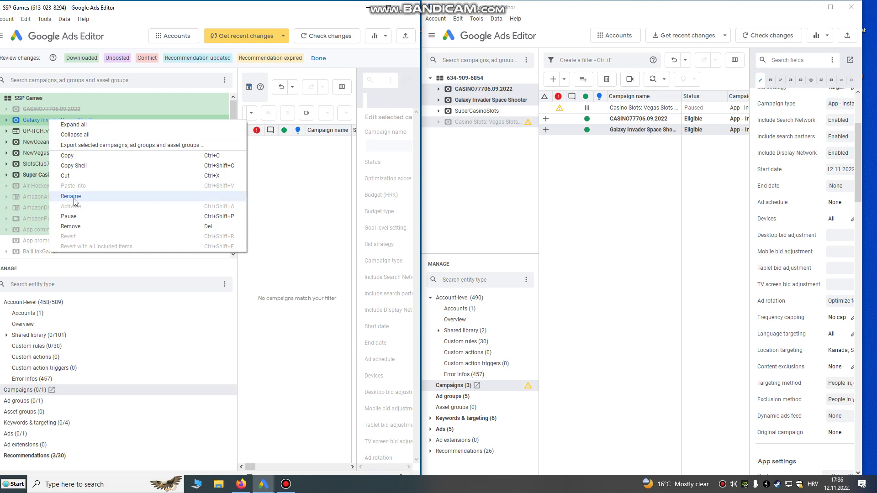
click(334, 206)
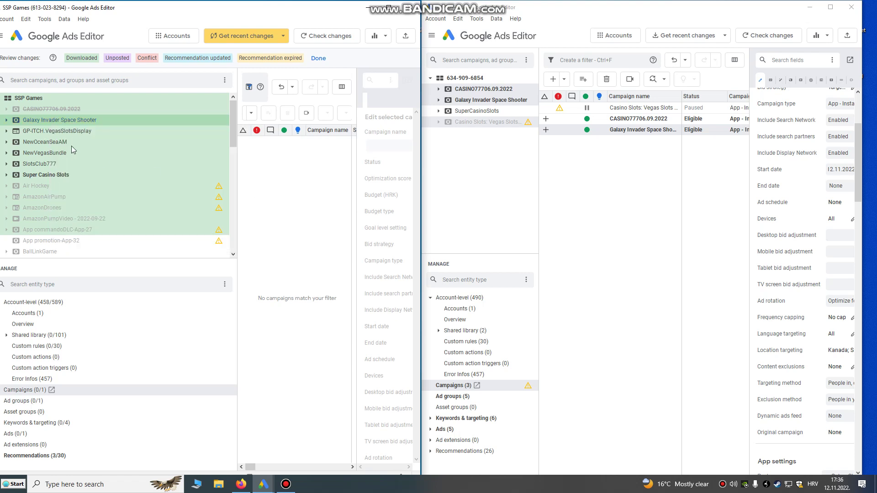
Select NewOceanSeaAM, NewVegasBundle, SlotsClub777, Super Casino Slots, VegasSlots777, VegasCasino3in1-App-31 and WoodBlocks together.
click(52, 142)
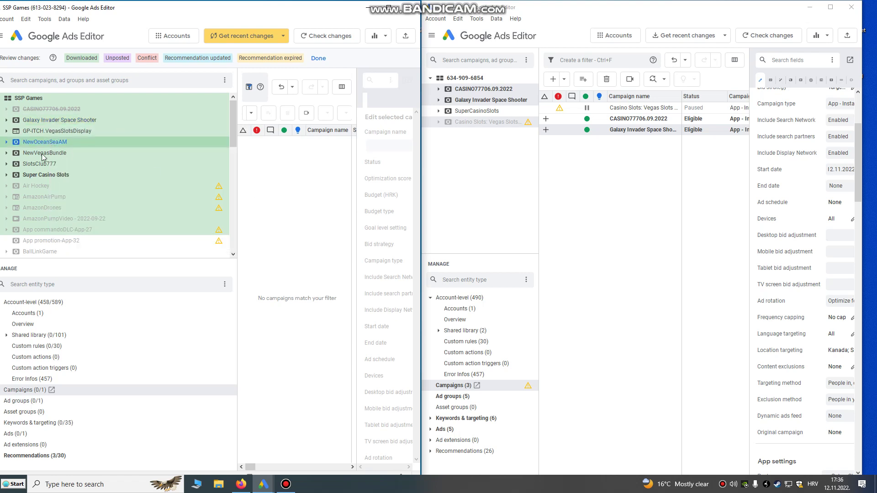
ctrl+click(43, 155)
ctrl+click(49, 167)
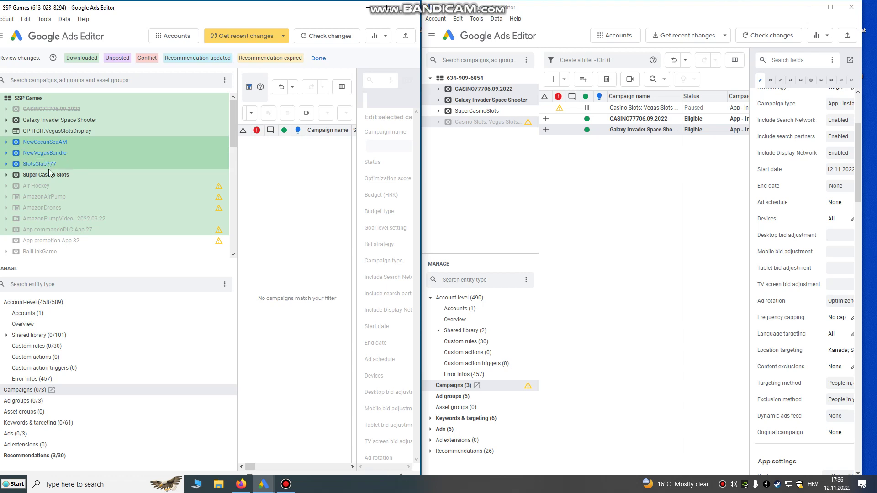
ctrl+click(49, 173)
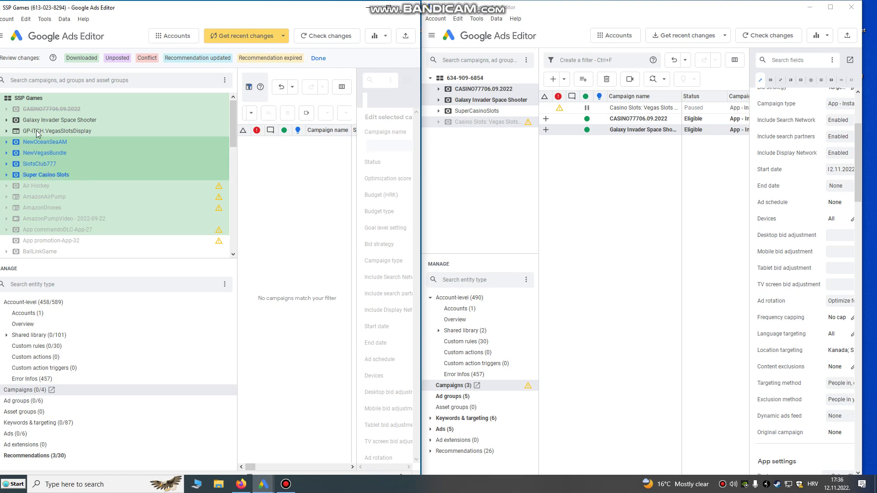
scroll(65, 182, down, 2)
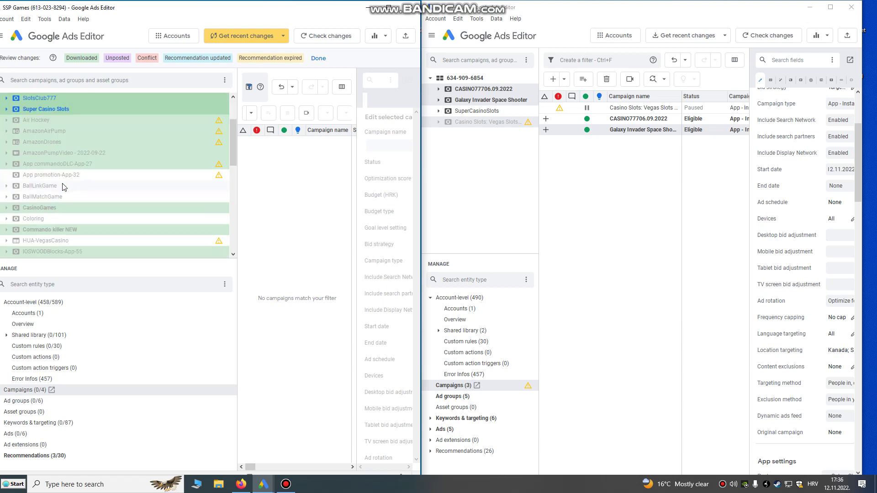
scroll(69, 199, down, 1)
scroll(77, 204, down, 3)
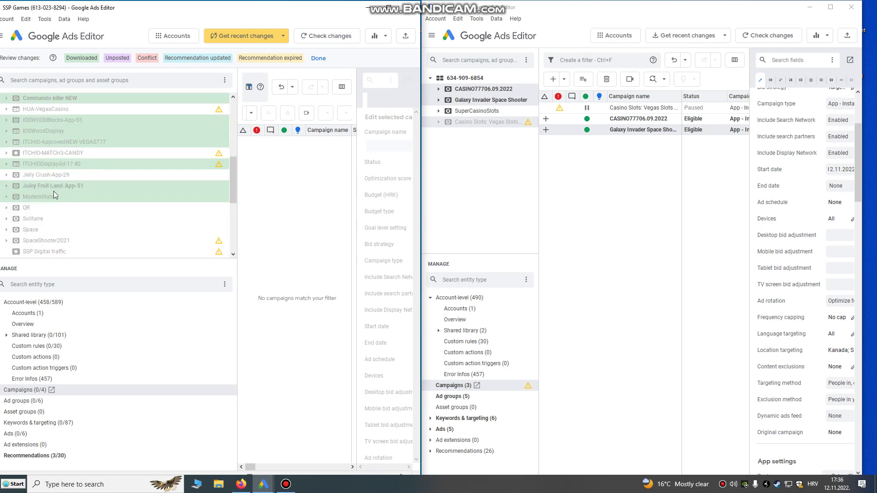
scroll(55, 198, down, 3)
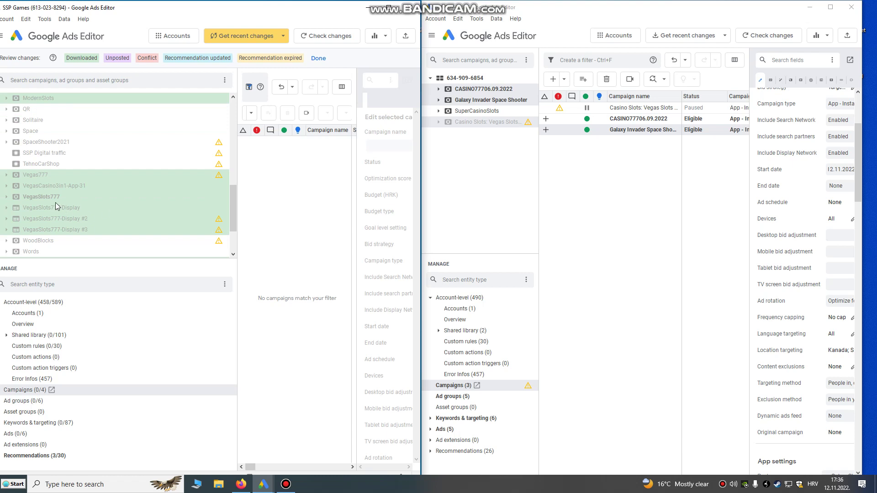
ctrl+click(52, 197)
ctrl+click(55, 187)
scroll(52, 201, down, 1)
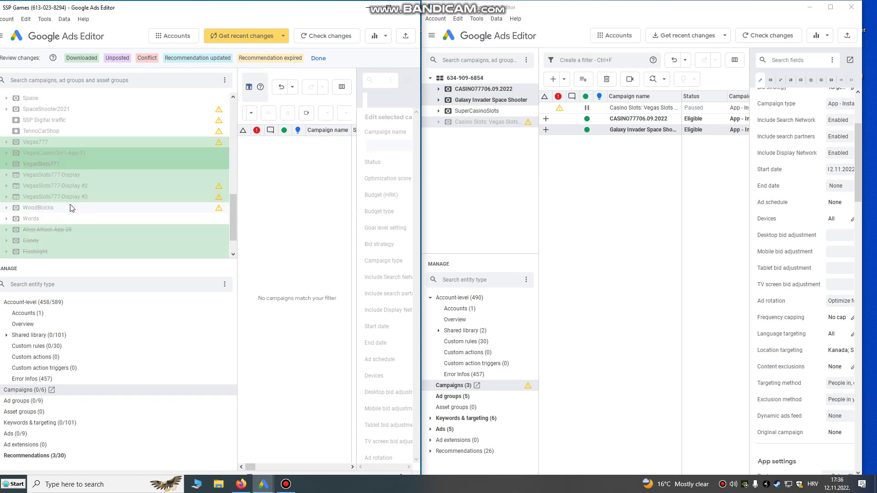
ctrl+click(42, 208)
scroll(95, 218, up, 5)
scroll(78, 185, up, 5)
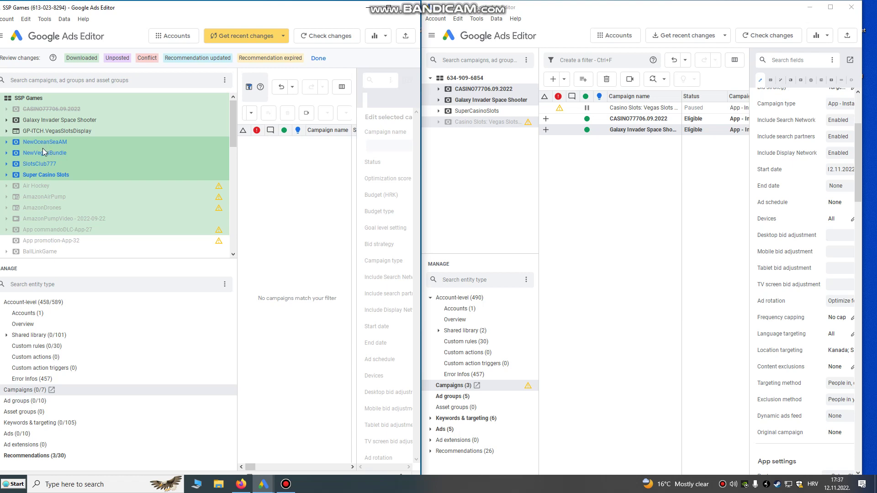
Copy the seven selected campaigns and paste them into the target account, confirming with Yes.
right_click(39, 144)
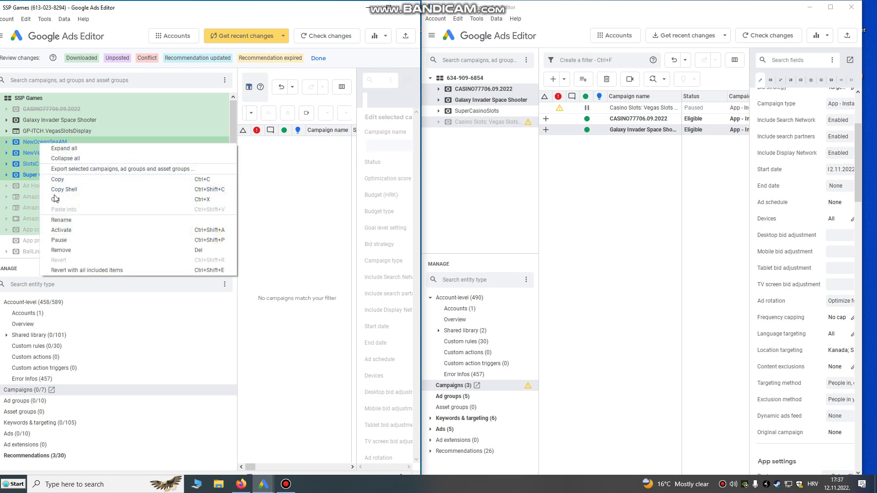
click(54, 180)
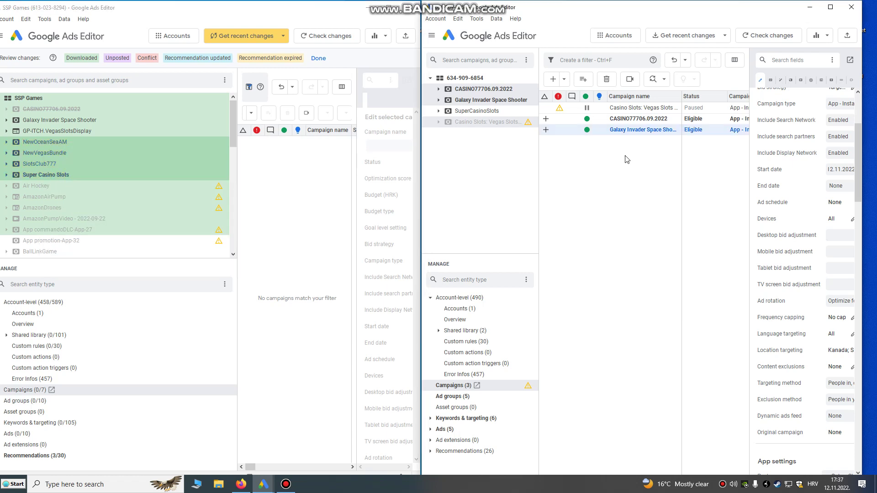
click(626, 159)
right_click(629, 189)
click(644, 201)
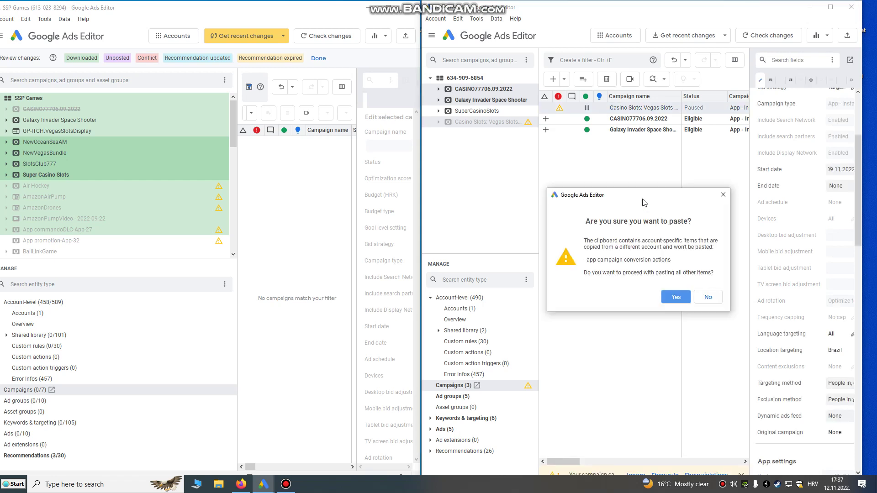
click(676, 295)
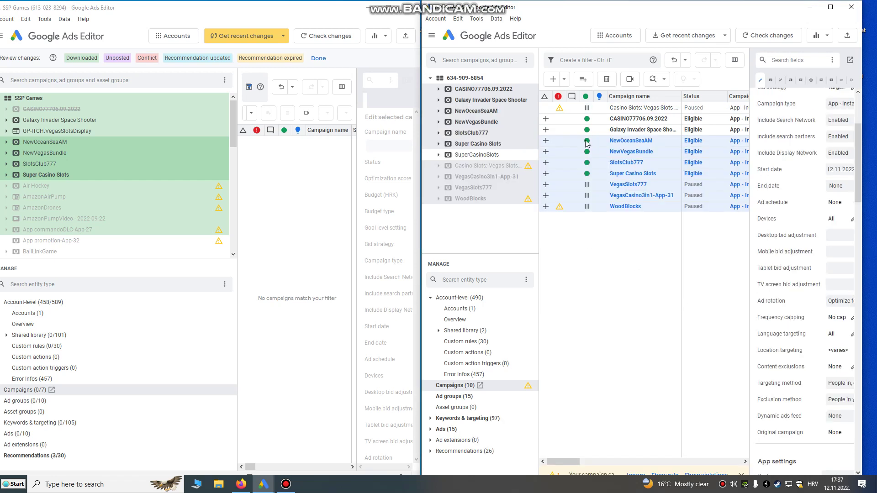
Maximize the editor window, expand Super Casino Slots' ad groups and select Ad group 1 #3.
click(830, 7)
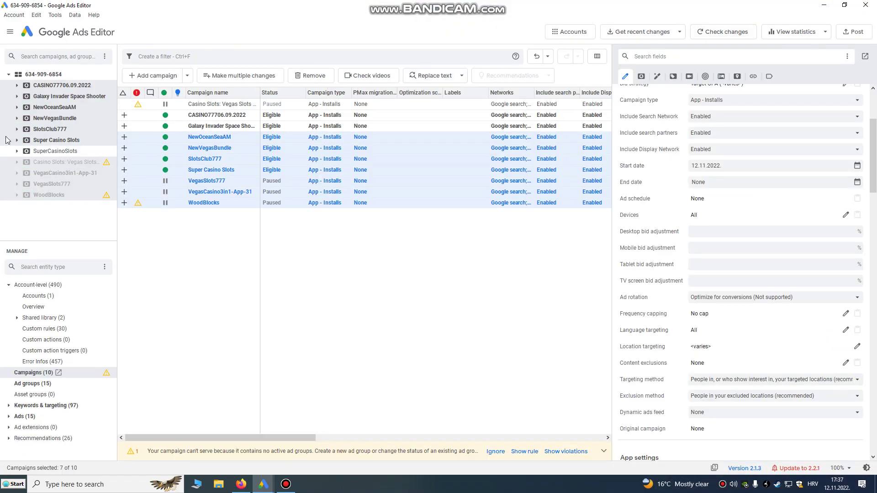
double_click(168, 171)
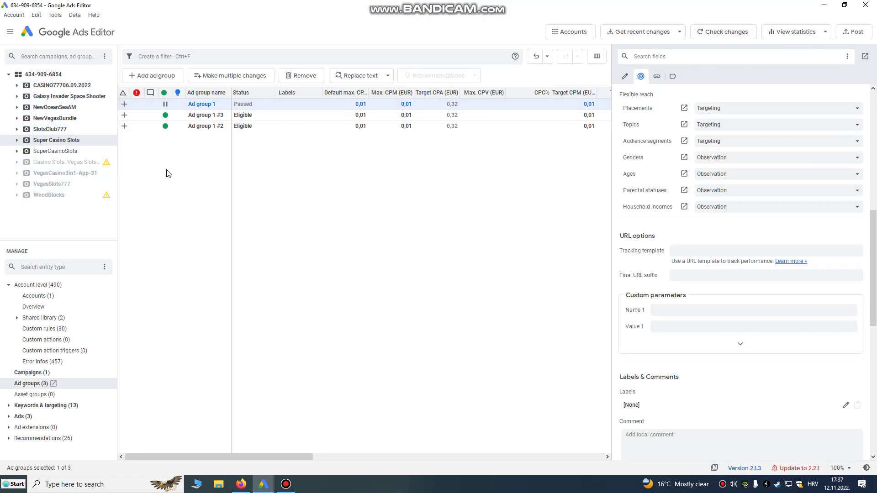
right_click(168, 172)
click(170, 117)
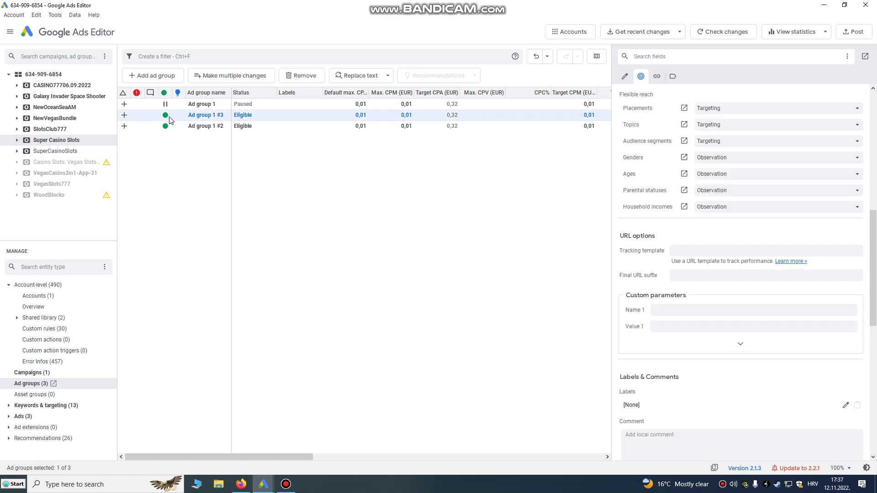
Pause the Super Casino Slots and SlotsClub777 campaigns, leaving NewVegasBundle unpaused.
right_click(59, 140)
click(85, 237)
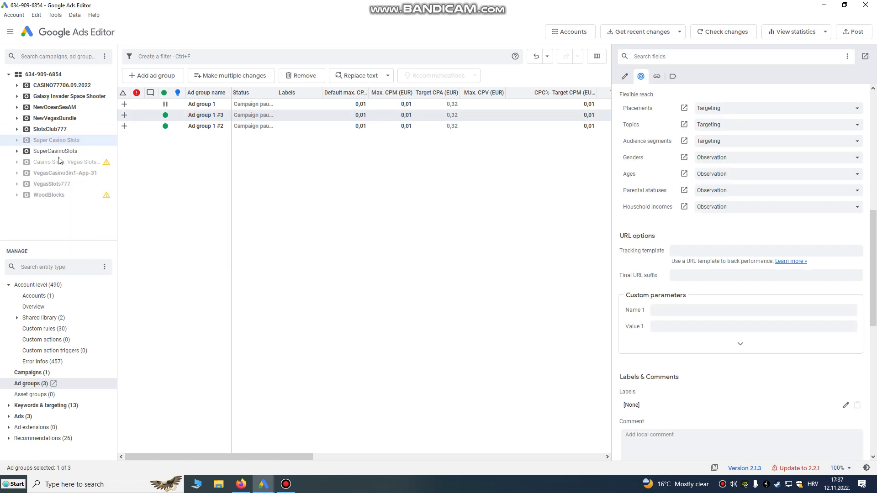
right_click(53, 131)
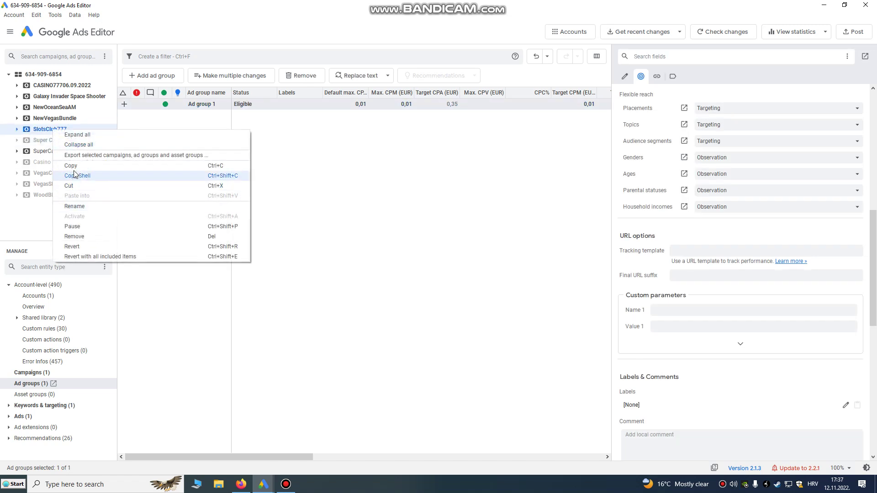
click(81, 227)
right_click(51, 120)
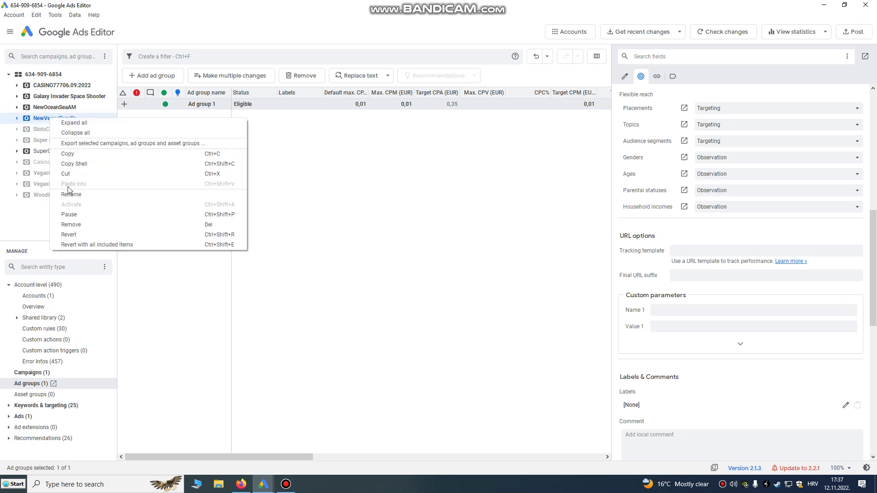
click(413, 231)
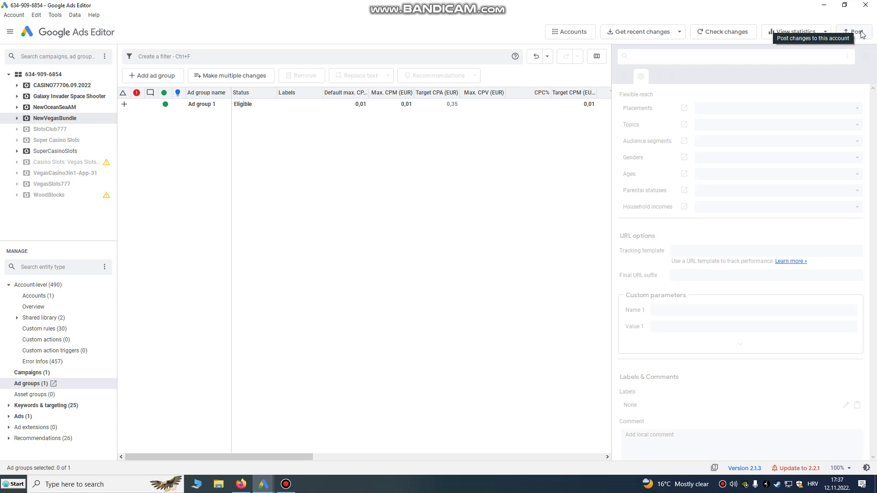
Restore the Google Ads browser window to full screen, then return to Ads Editor.
click(241, 484)
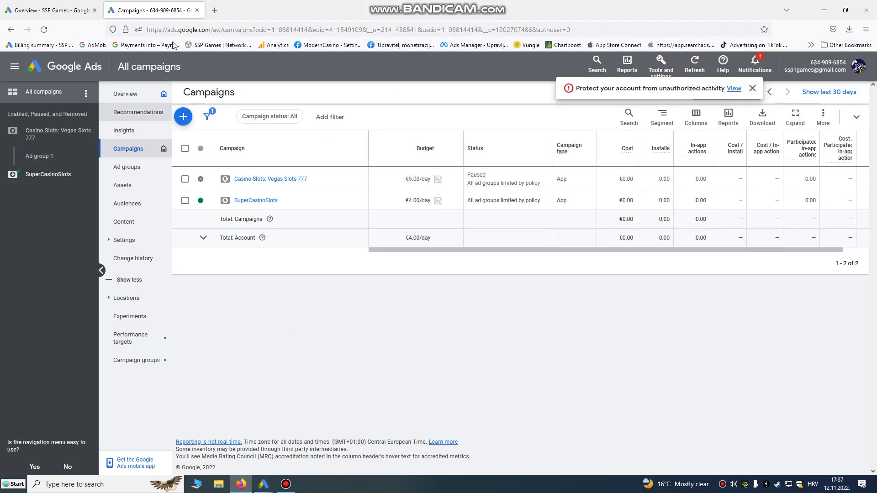
drag(258, 13, 264, 22)
click(837, 16)
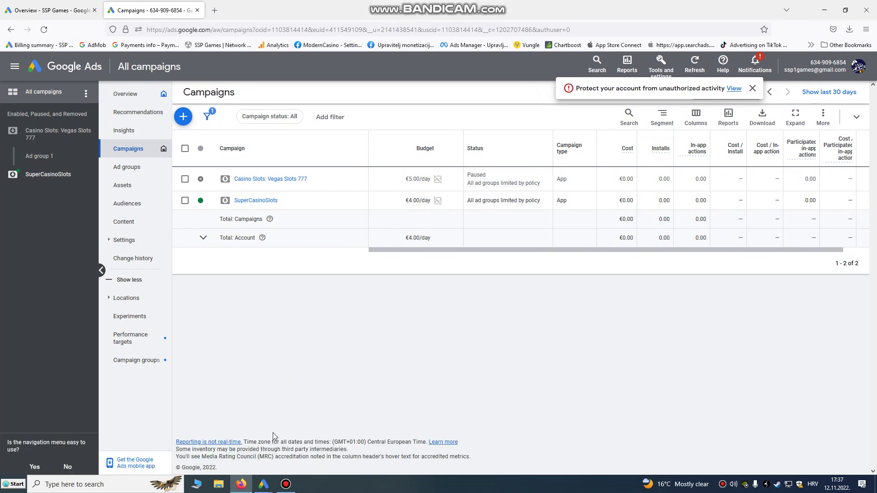
key(super+4)
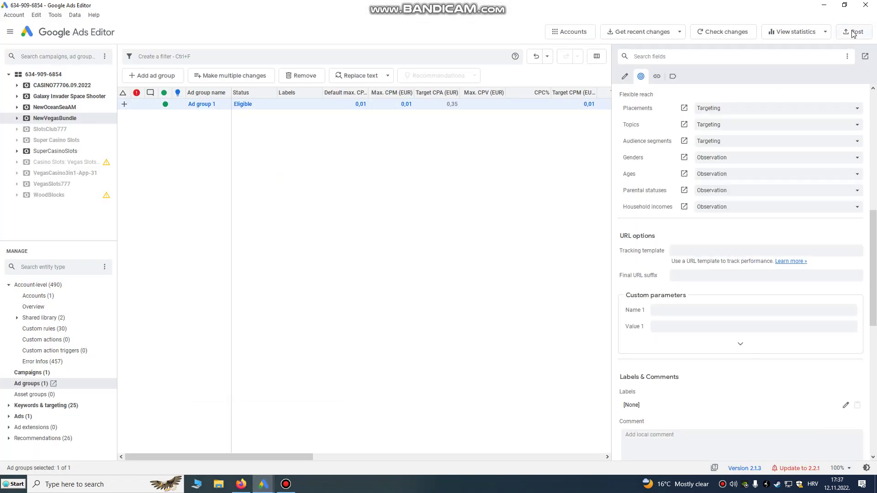
Post the changes for all campaigns to Google Ads, then switch to the browser to check them.
click(852, 34)
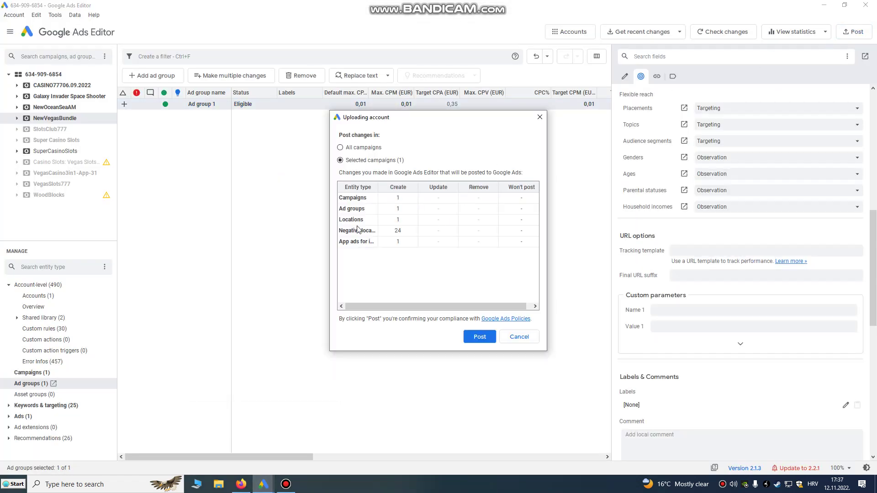
click(363, 148)
click(480, 336)
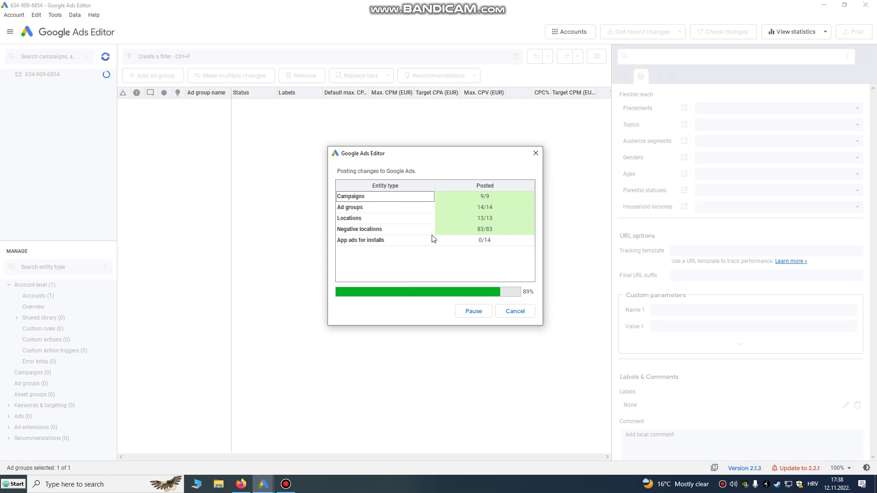
click(241, 484)
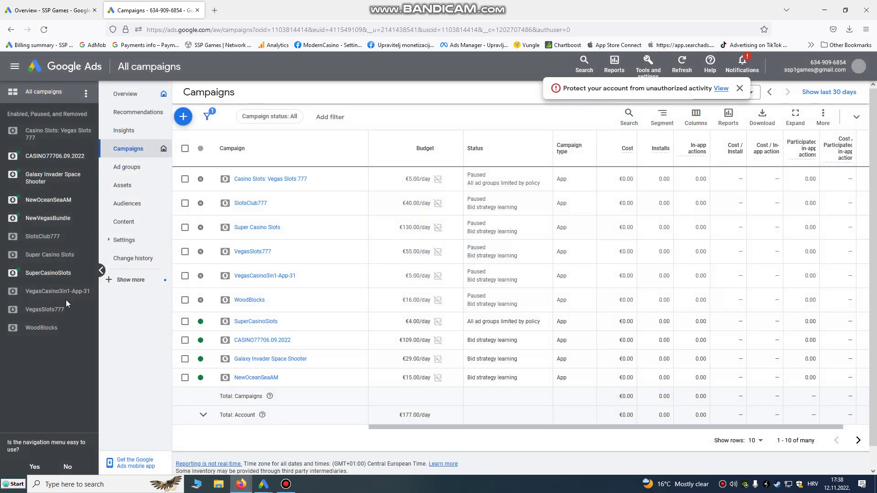
Open the SSP Games account's campaign list in a new tab from the account menu.
click(858, 67)
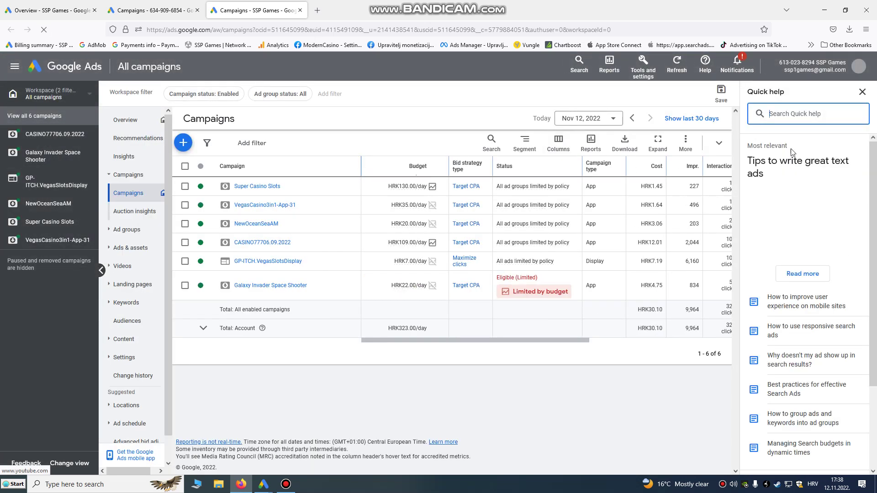
Show the account list, then open a blank new Firefox tab with Ctrl+T.
click(859, 66)
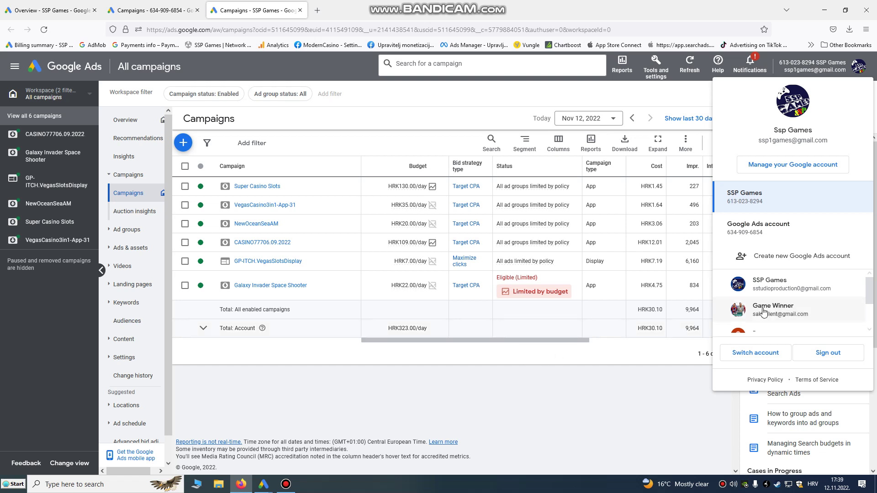
key(ctrl+t)
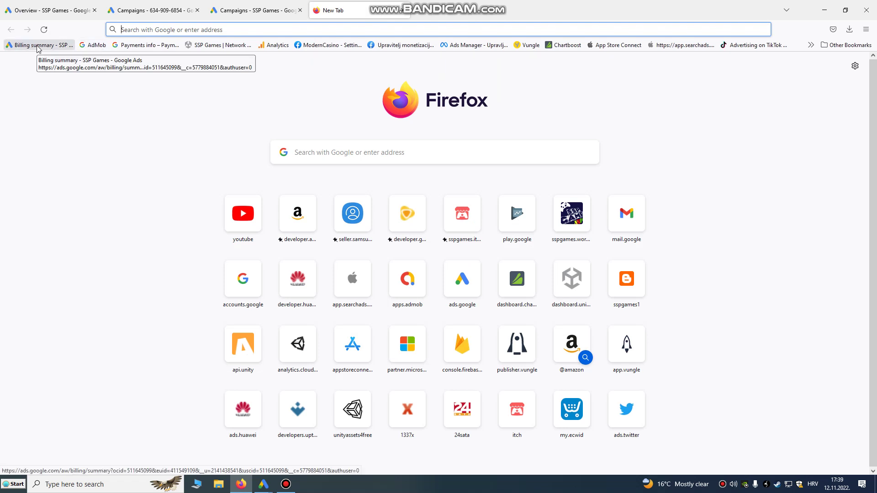
View the Adventure Games: Cat Commando app overview in AdMob, then return to the SSP Games campaigns tab.
click(94, 45)
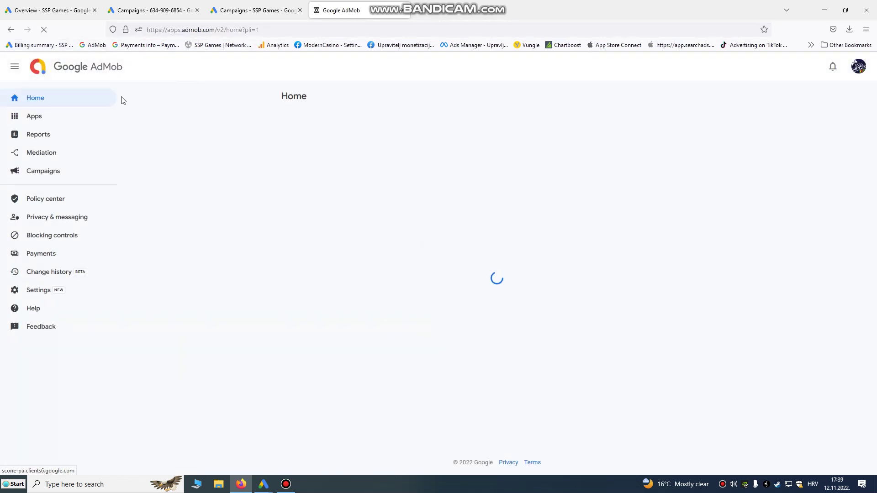
click(41, 120)
click(145, 153)
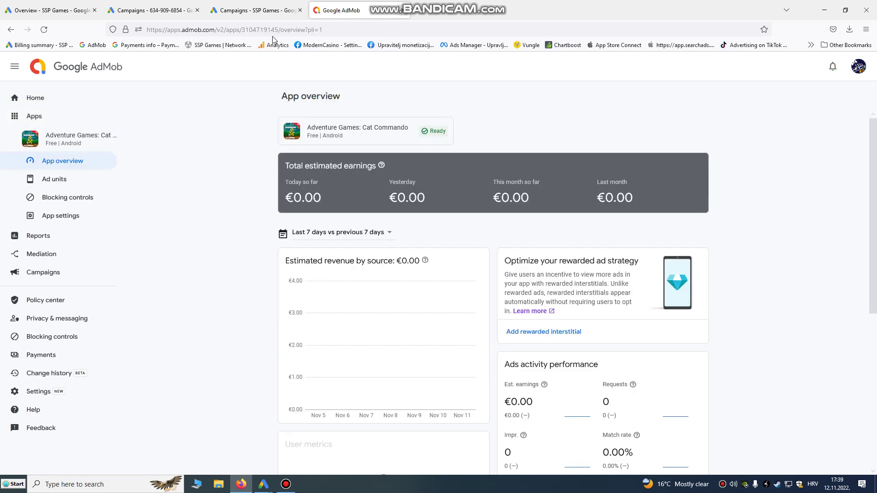
click(256, 10)
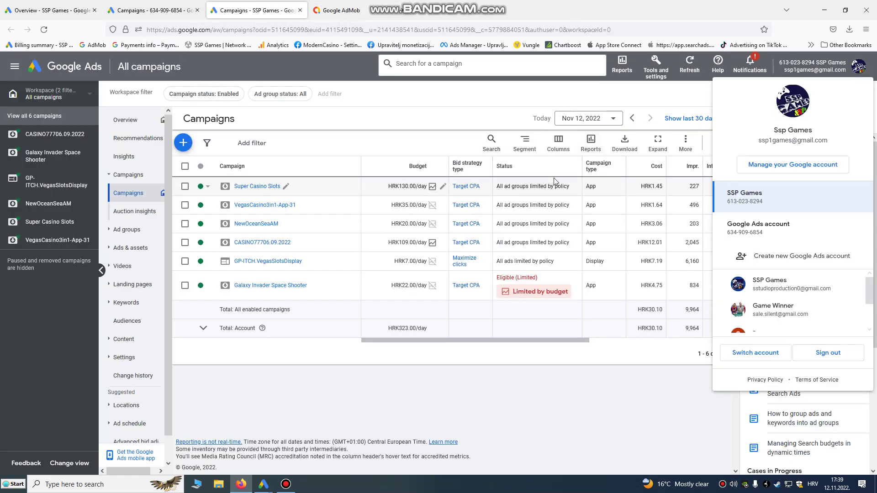
Go to the account's Overview page.
click(125, 120)
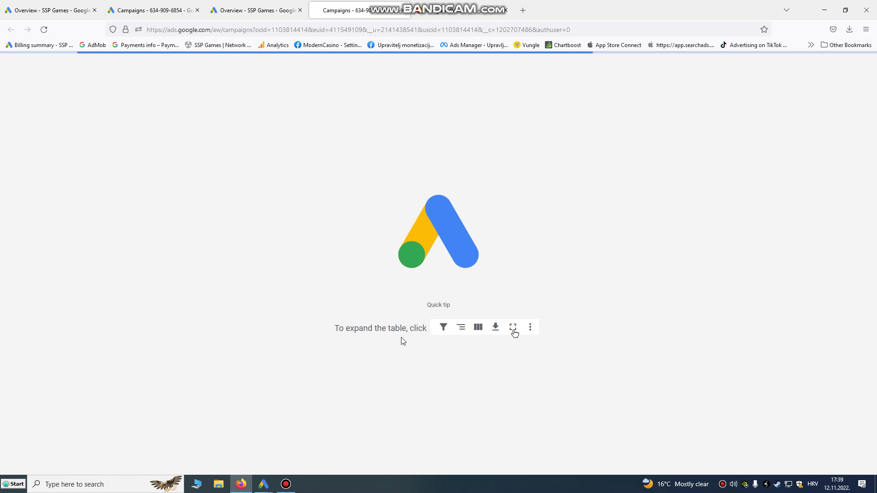
mouse_move(285, 491)
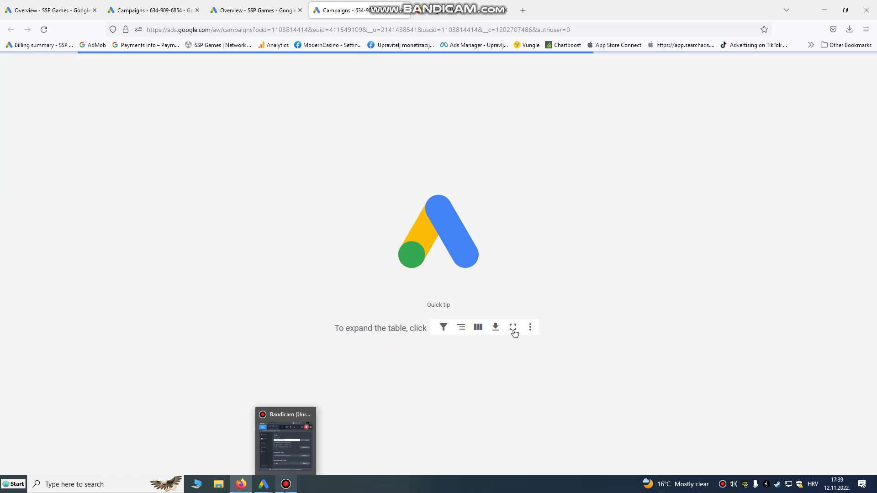